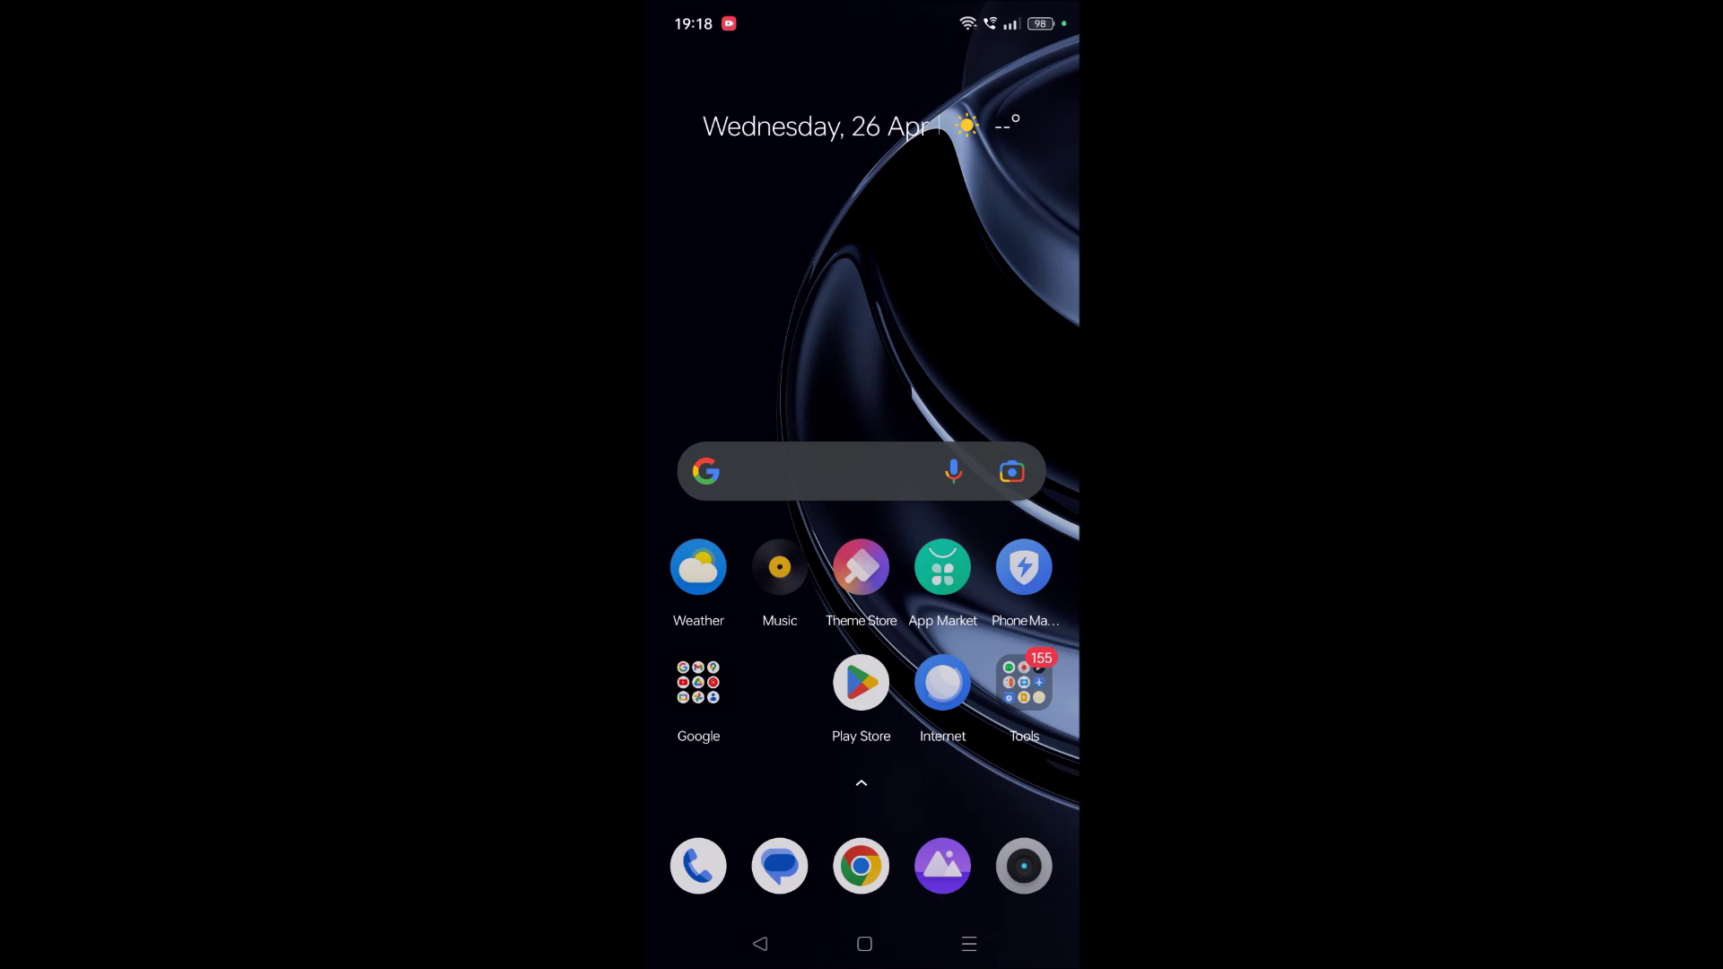
Step: Reopen Instagram from recent apps and mute the birthday reel's sound
click(958, 942)
click(861, 431)
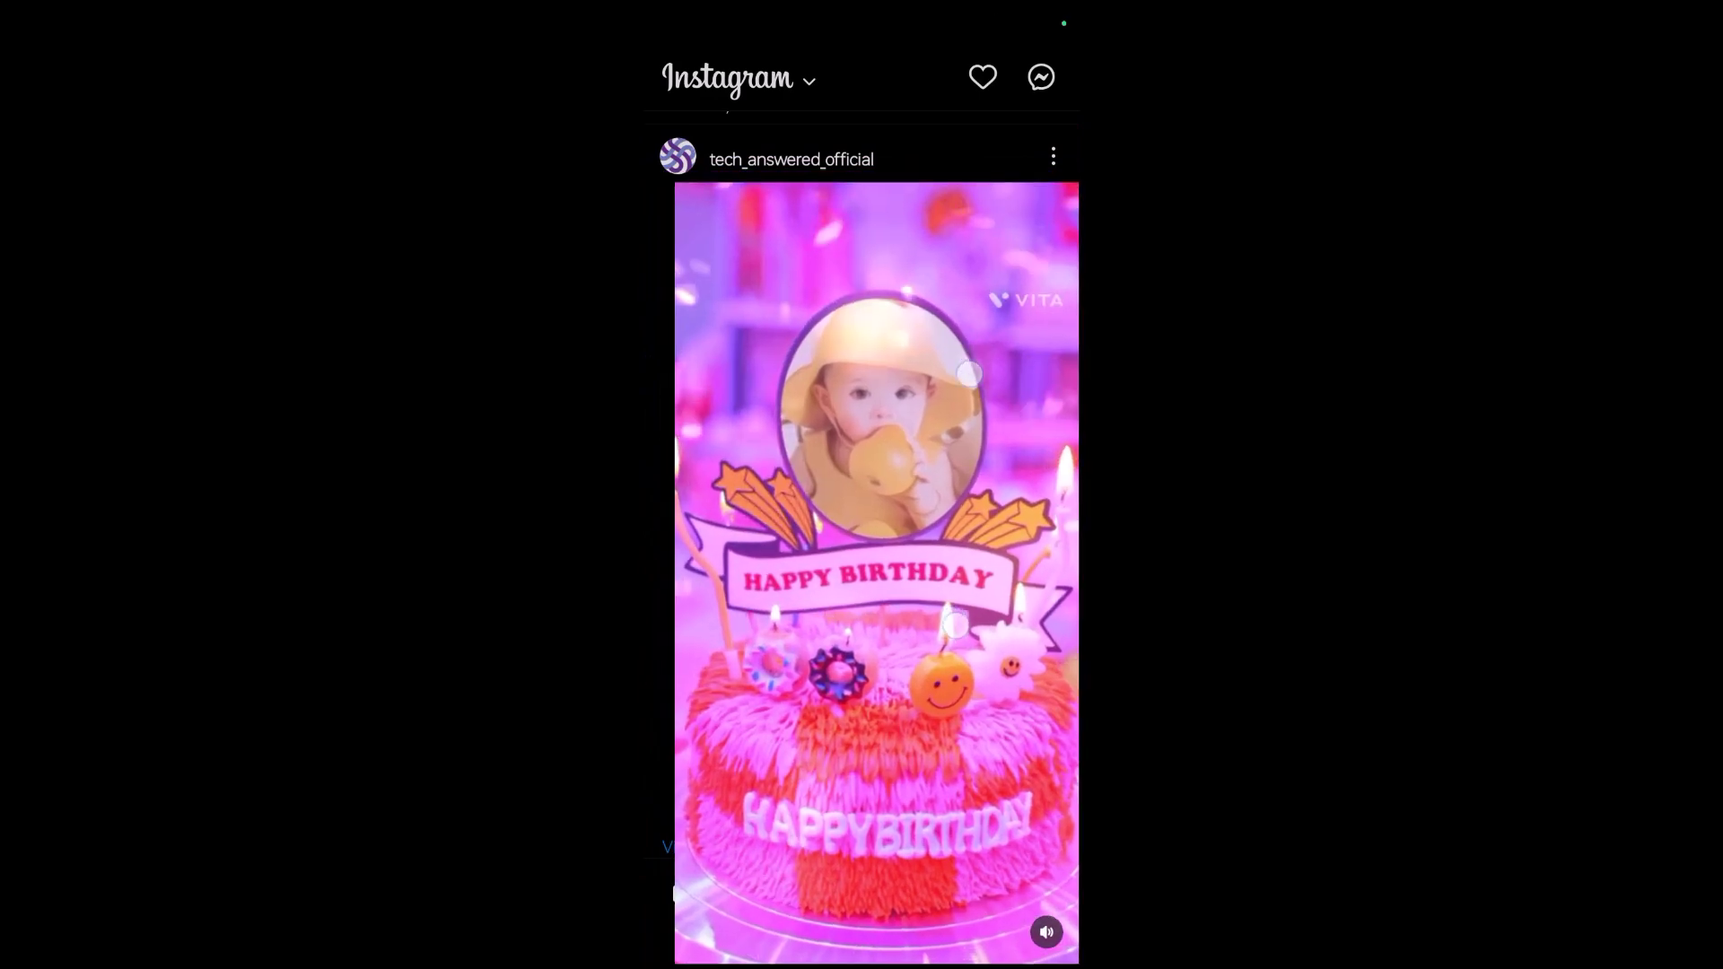
scroll(1014, 541, down, 2)
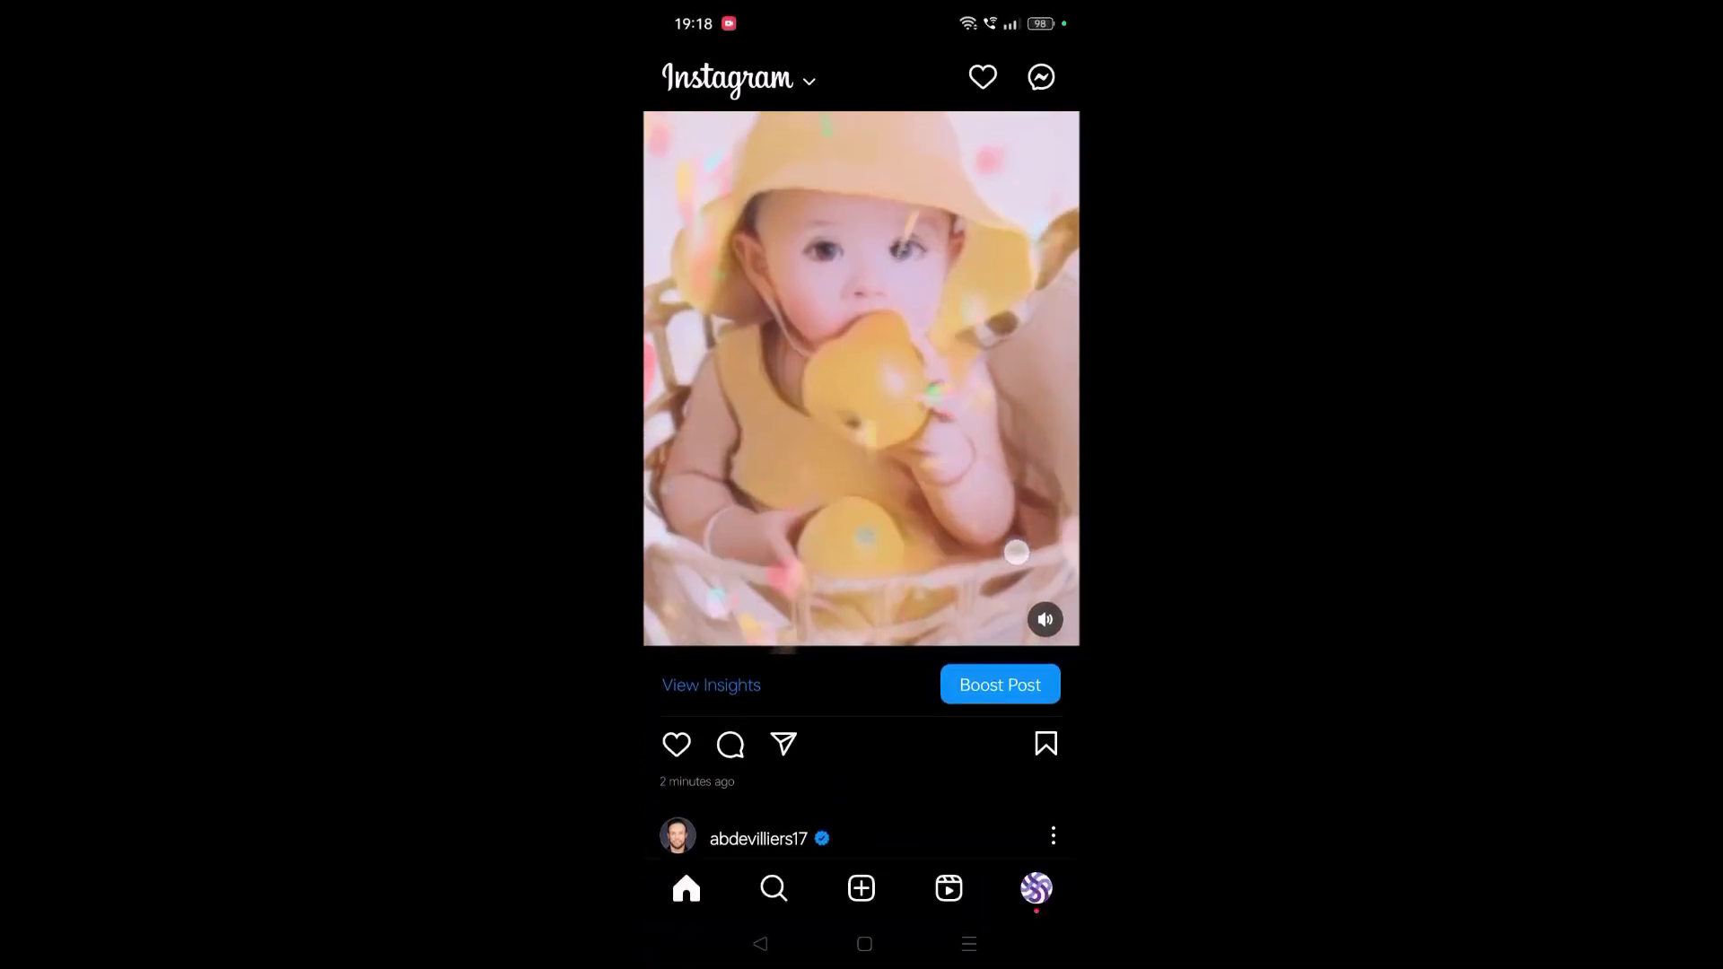
scroll(1015, 541, up, 1)
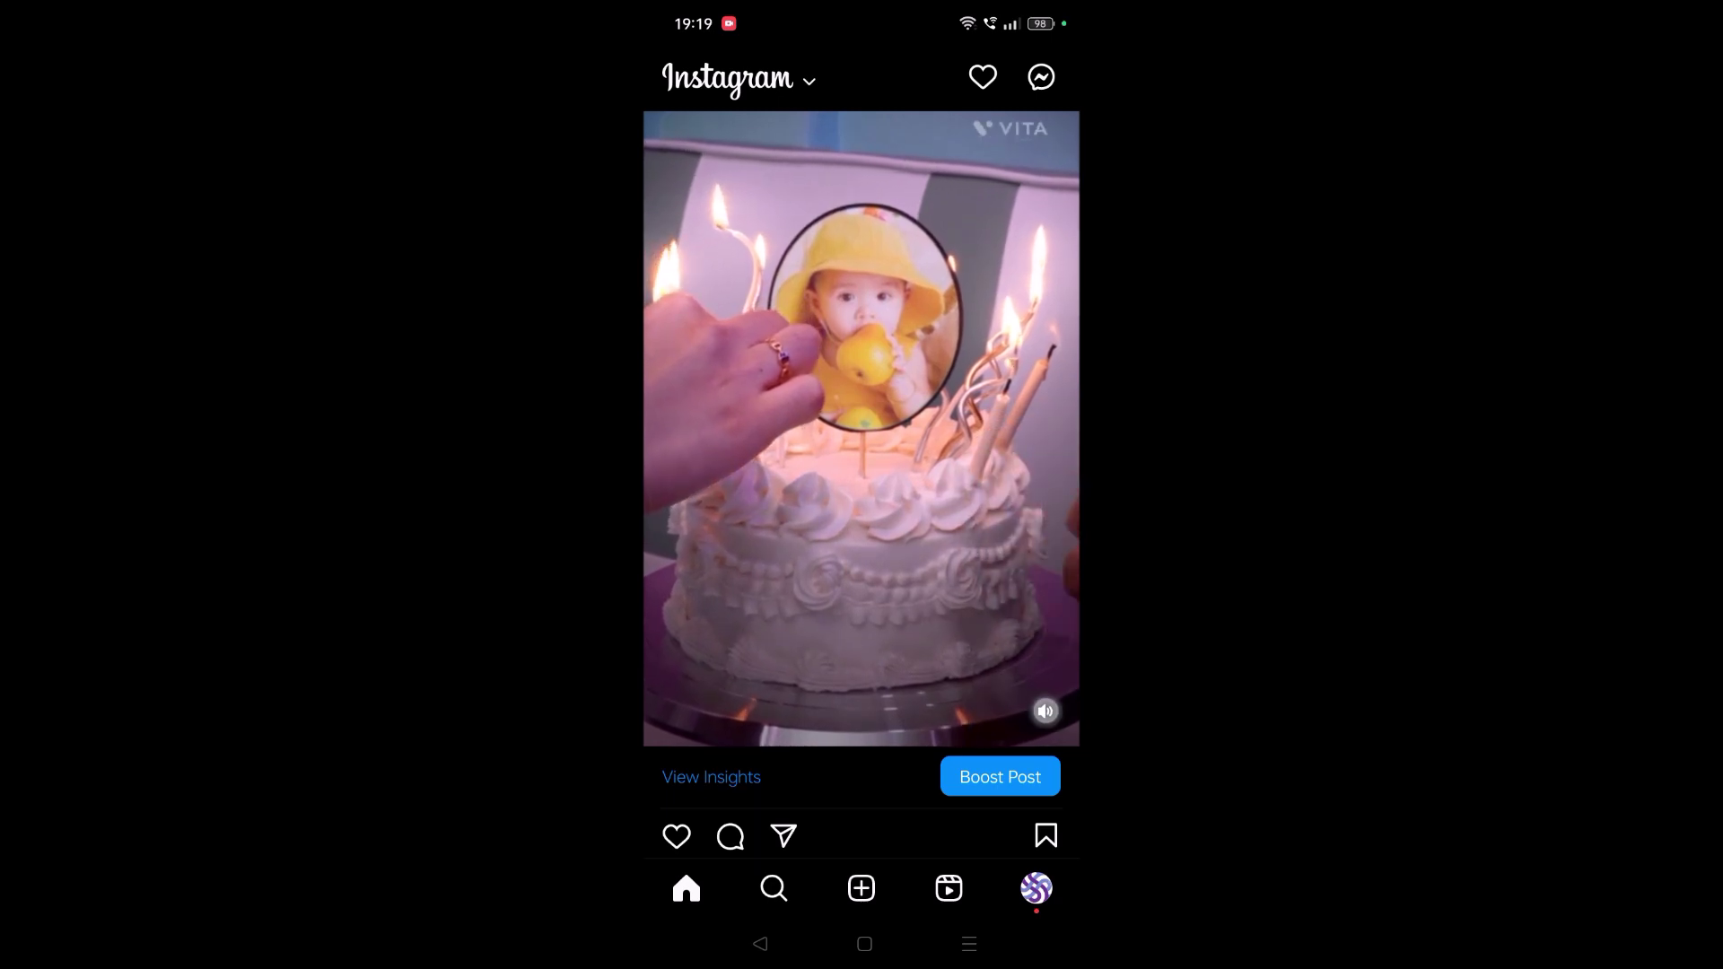
click(1044, 710)
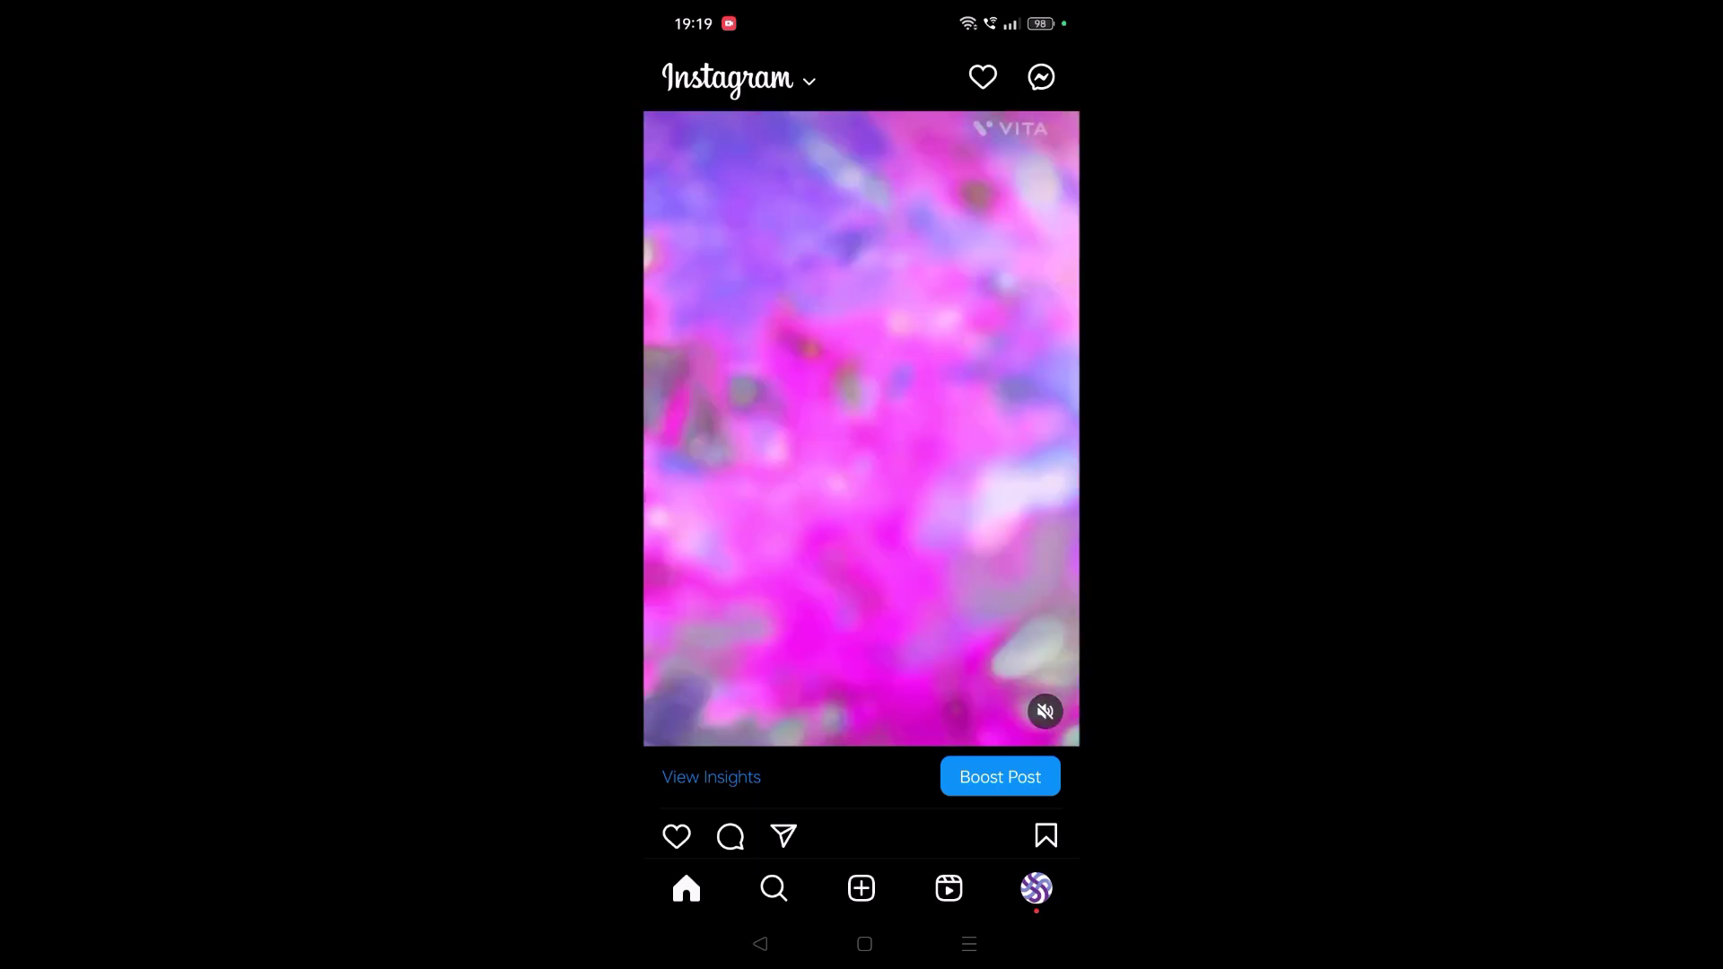
Step: Scroll the Instagram feed, then return to the home screen and launch Google Play Store
scroll(915, 367, up, 3)
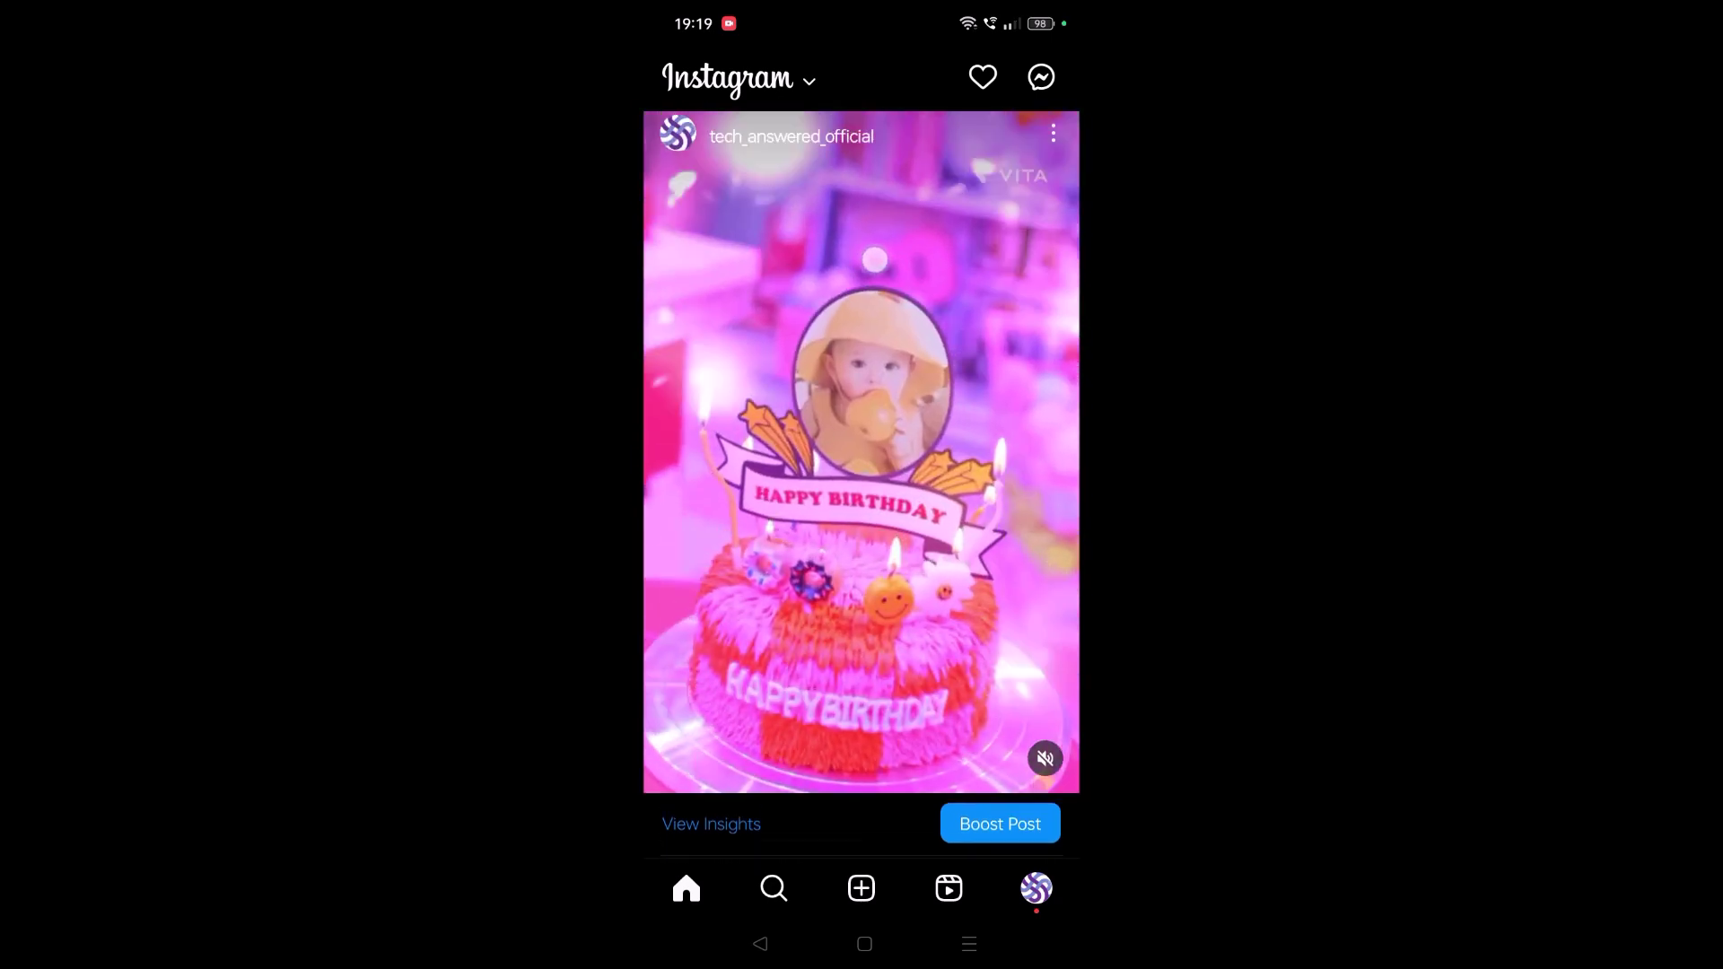
scroll(915, 368, up, 1)
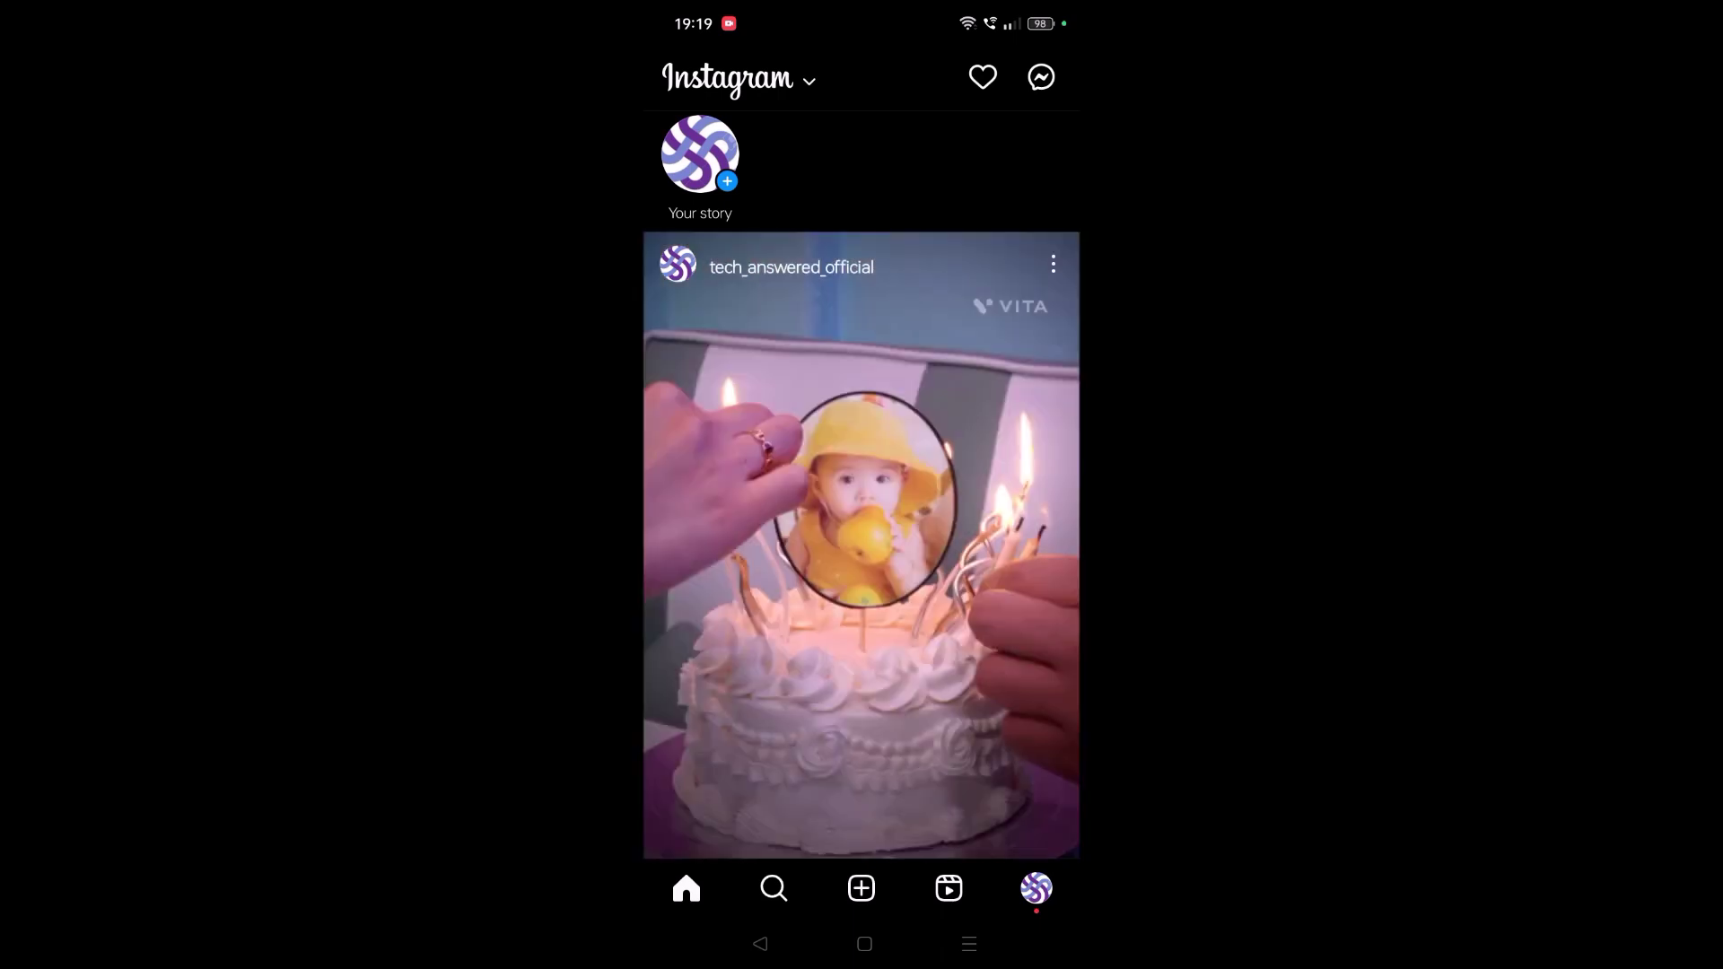
scroll(861, 485, up, 3)
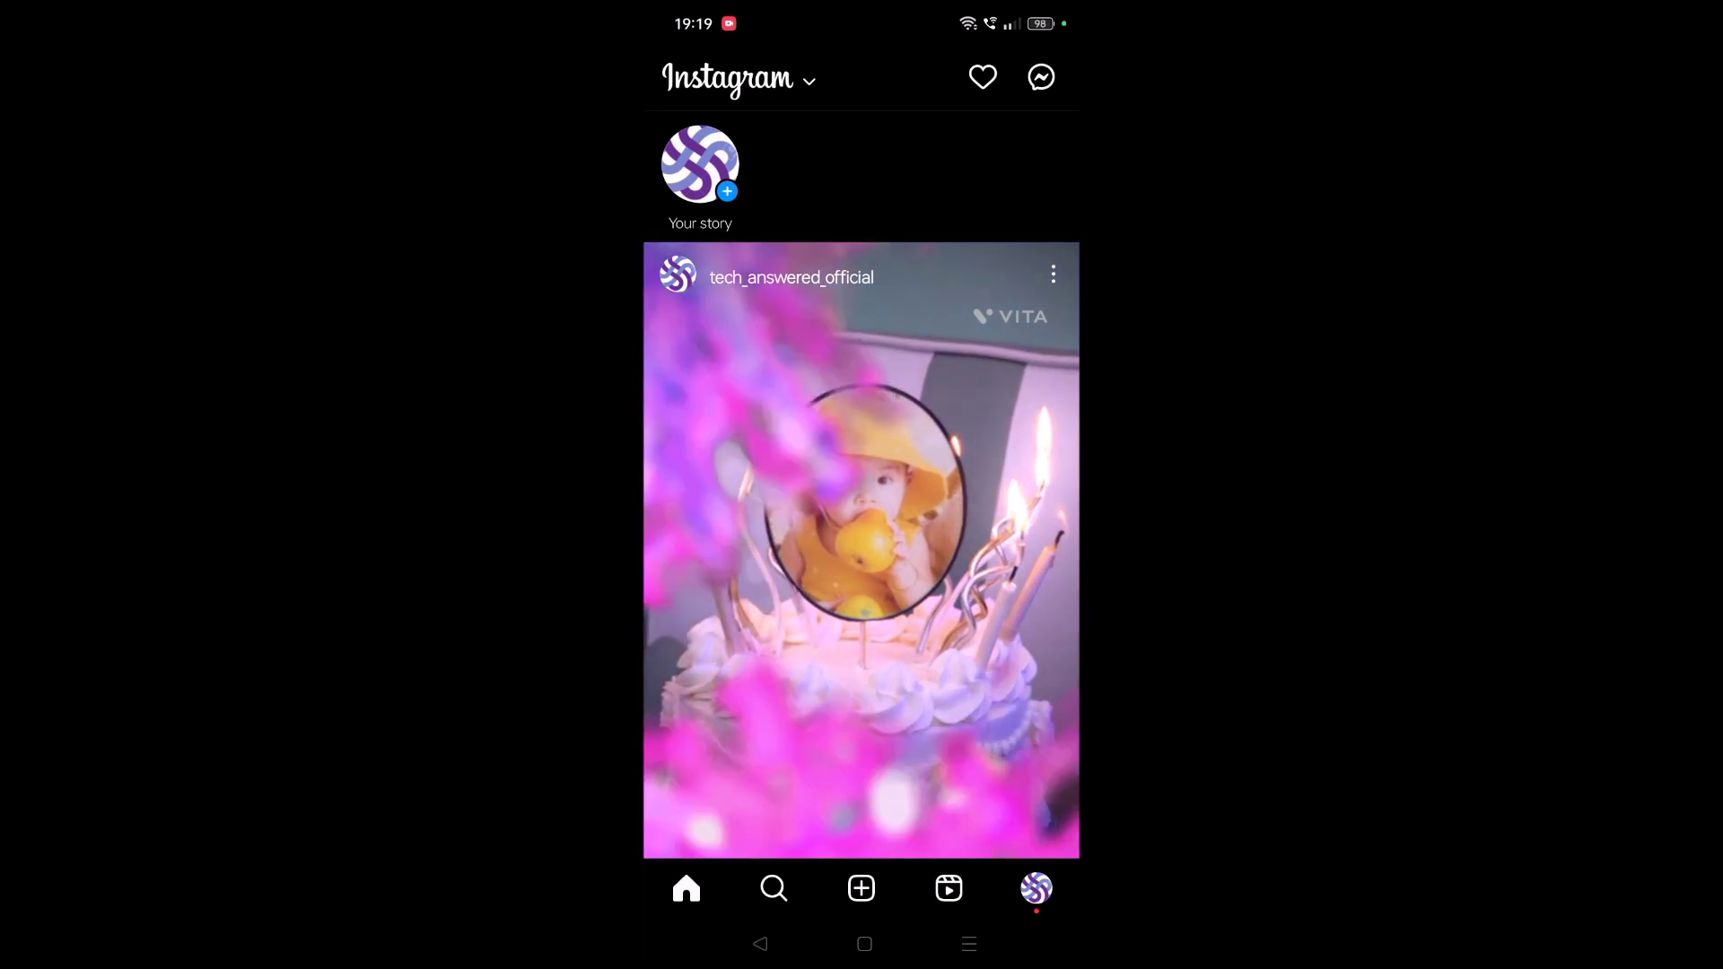
scroll(861, 484, down, 2)
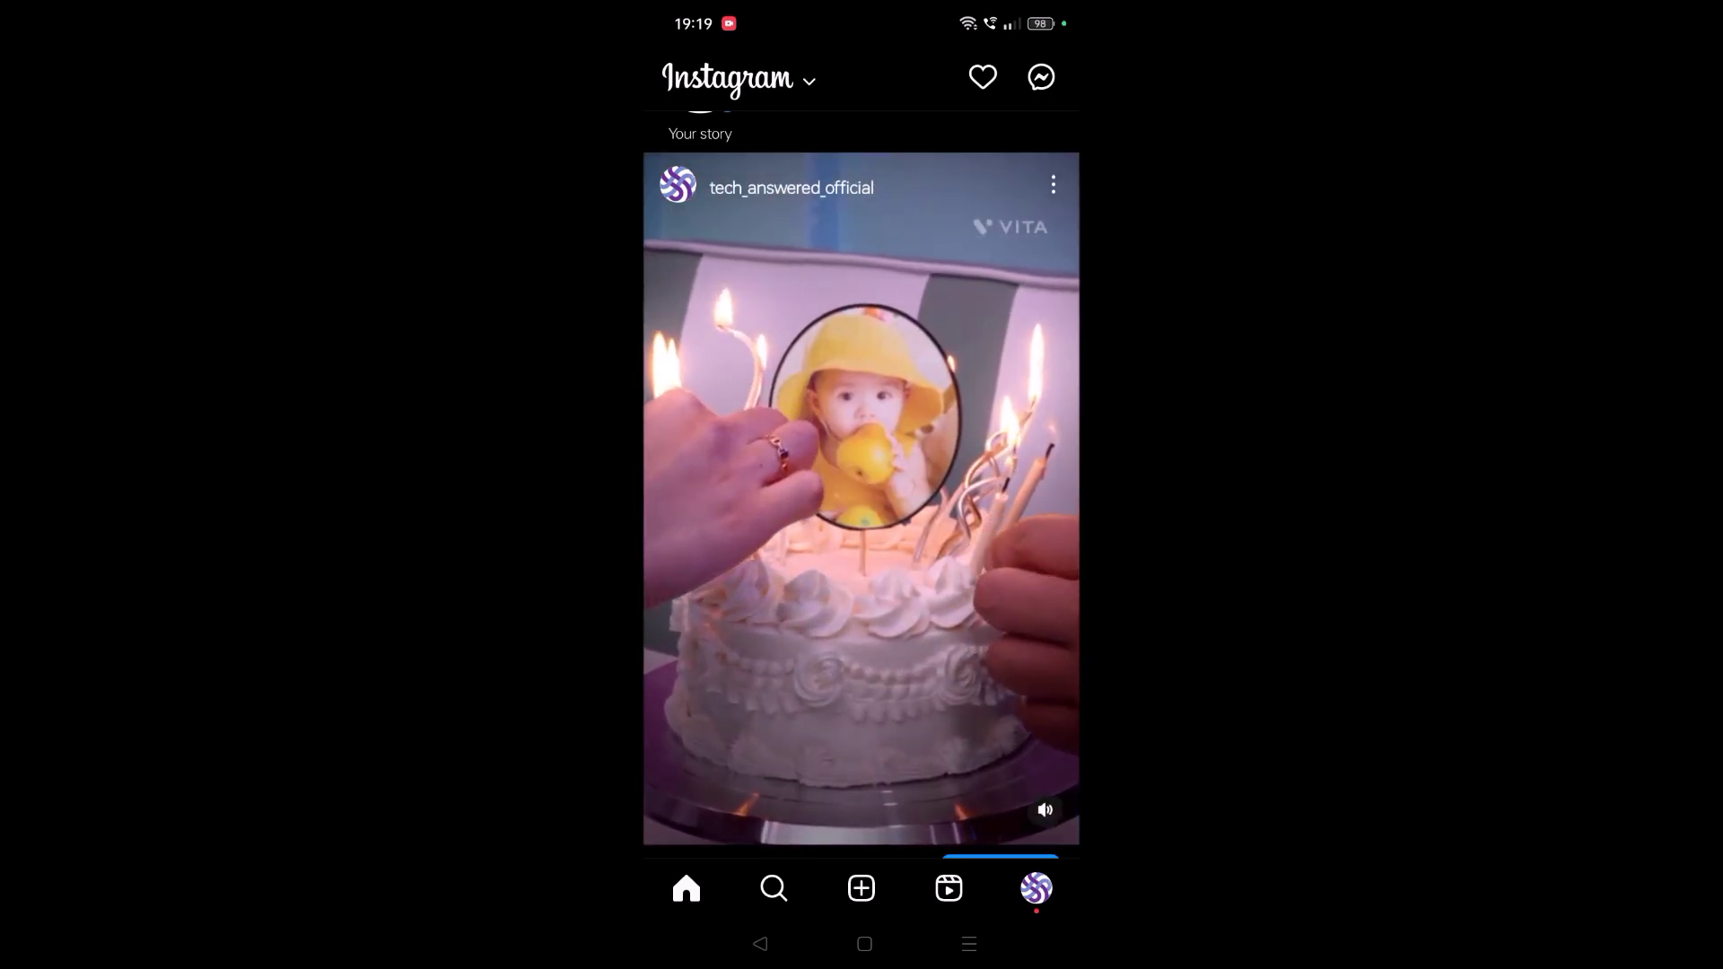
click(864, 943)
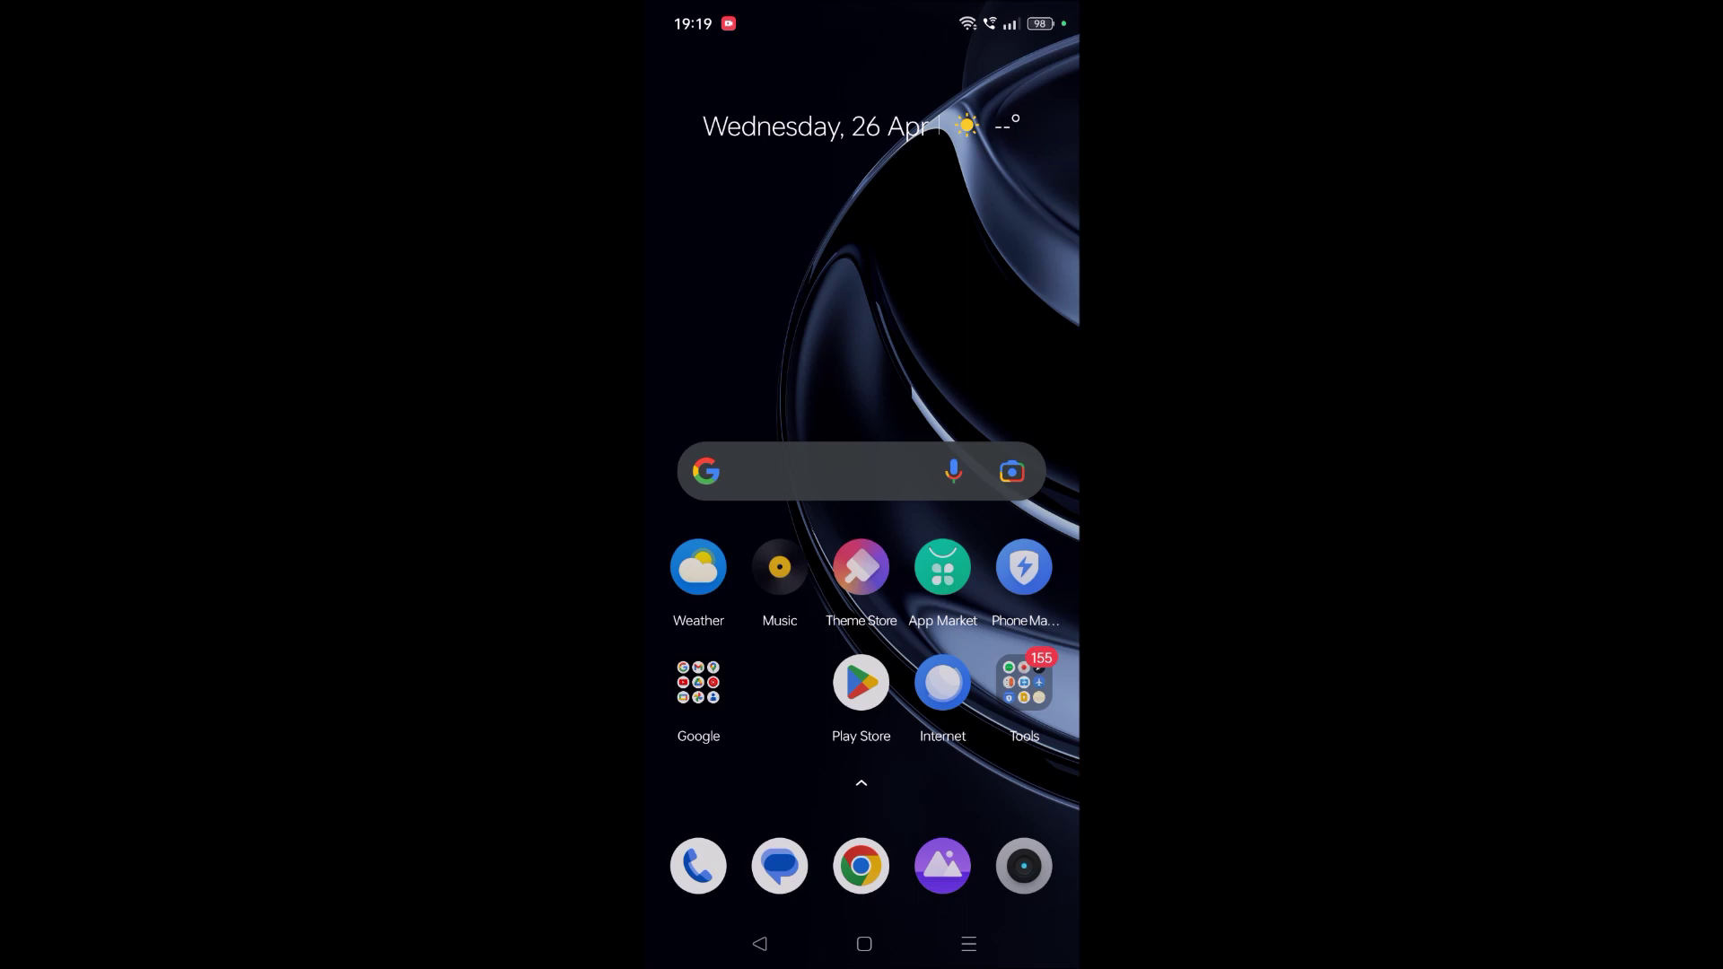
click(860, 682)
text(vita app)
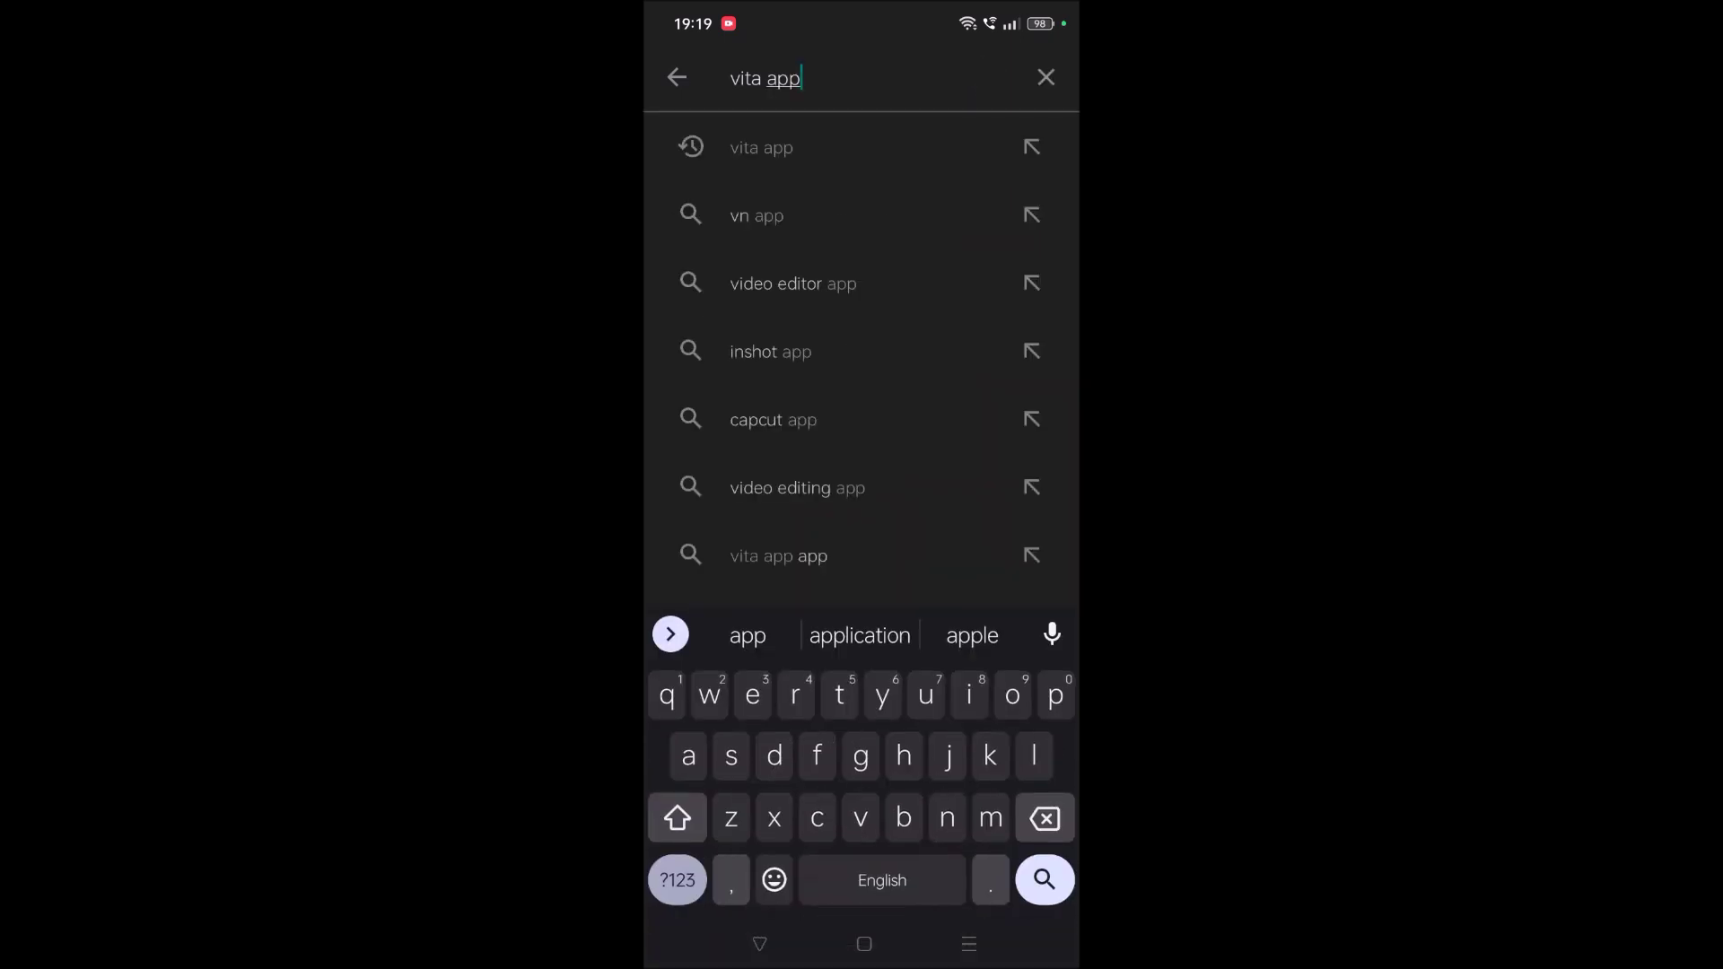
Step: Run the Play Store search for 'vita app' and open VITA
key(Return)
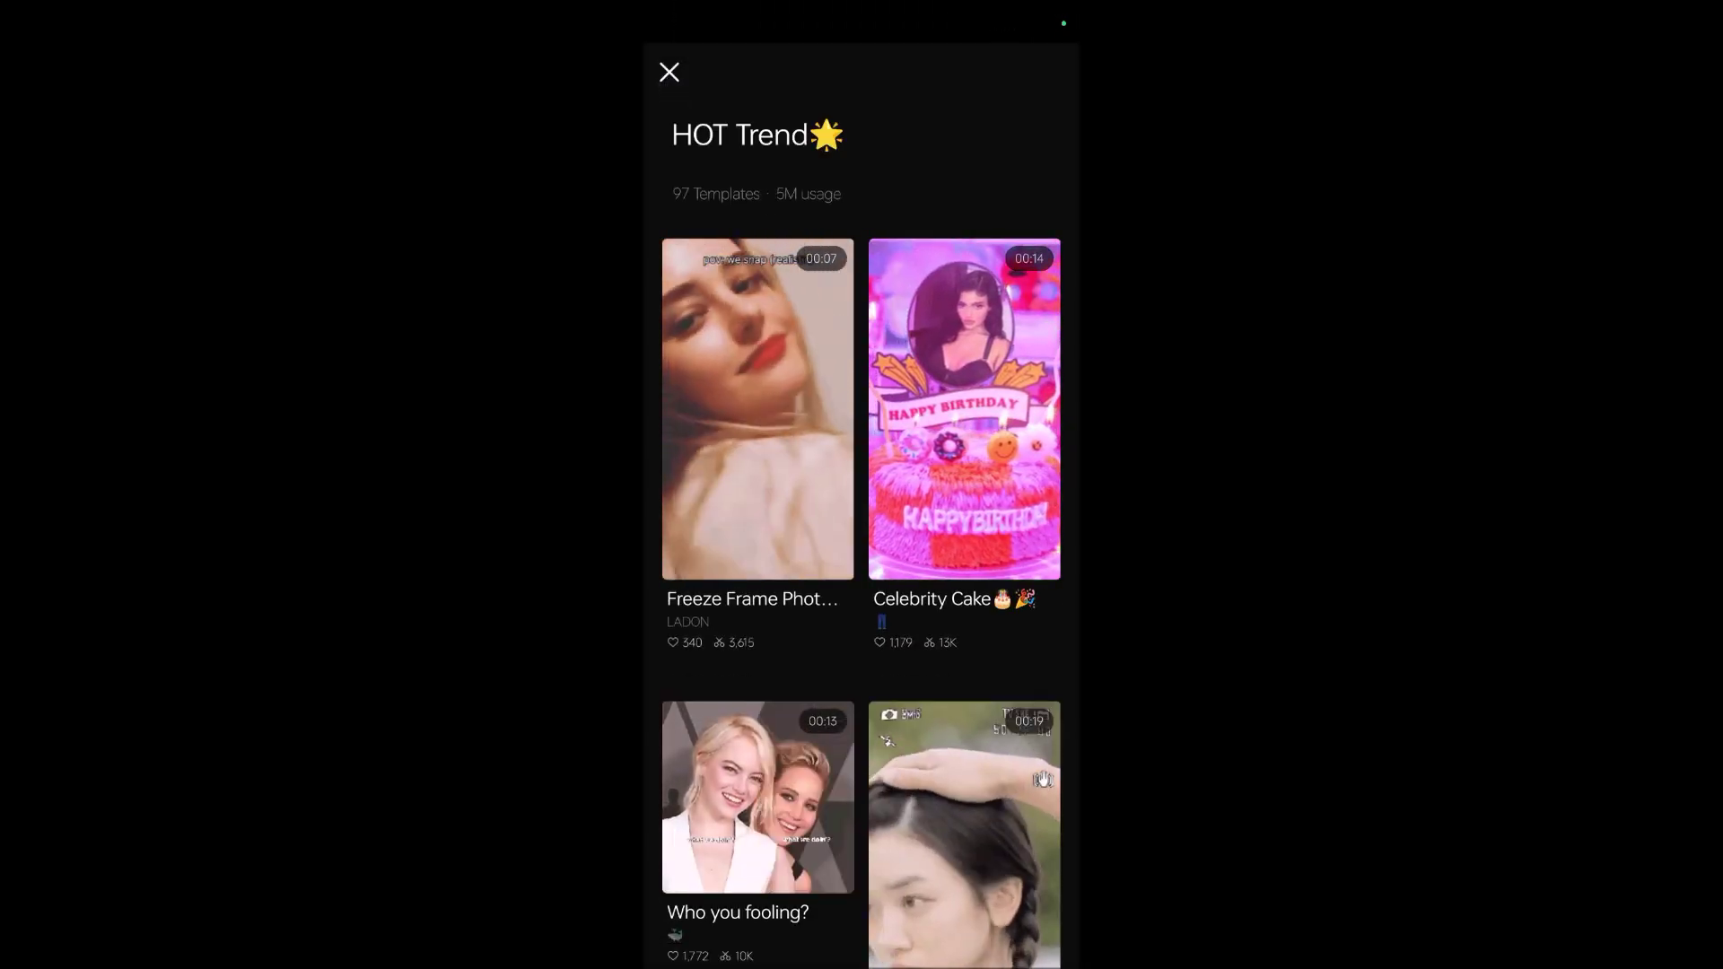
Step: Browse the templates, glance at Who you fooling?, and settle on the Celebrity Cake preview
click(669, 72)
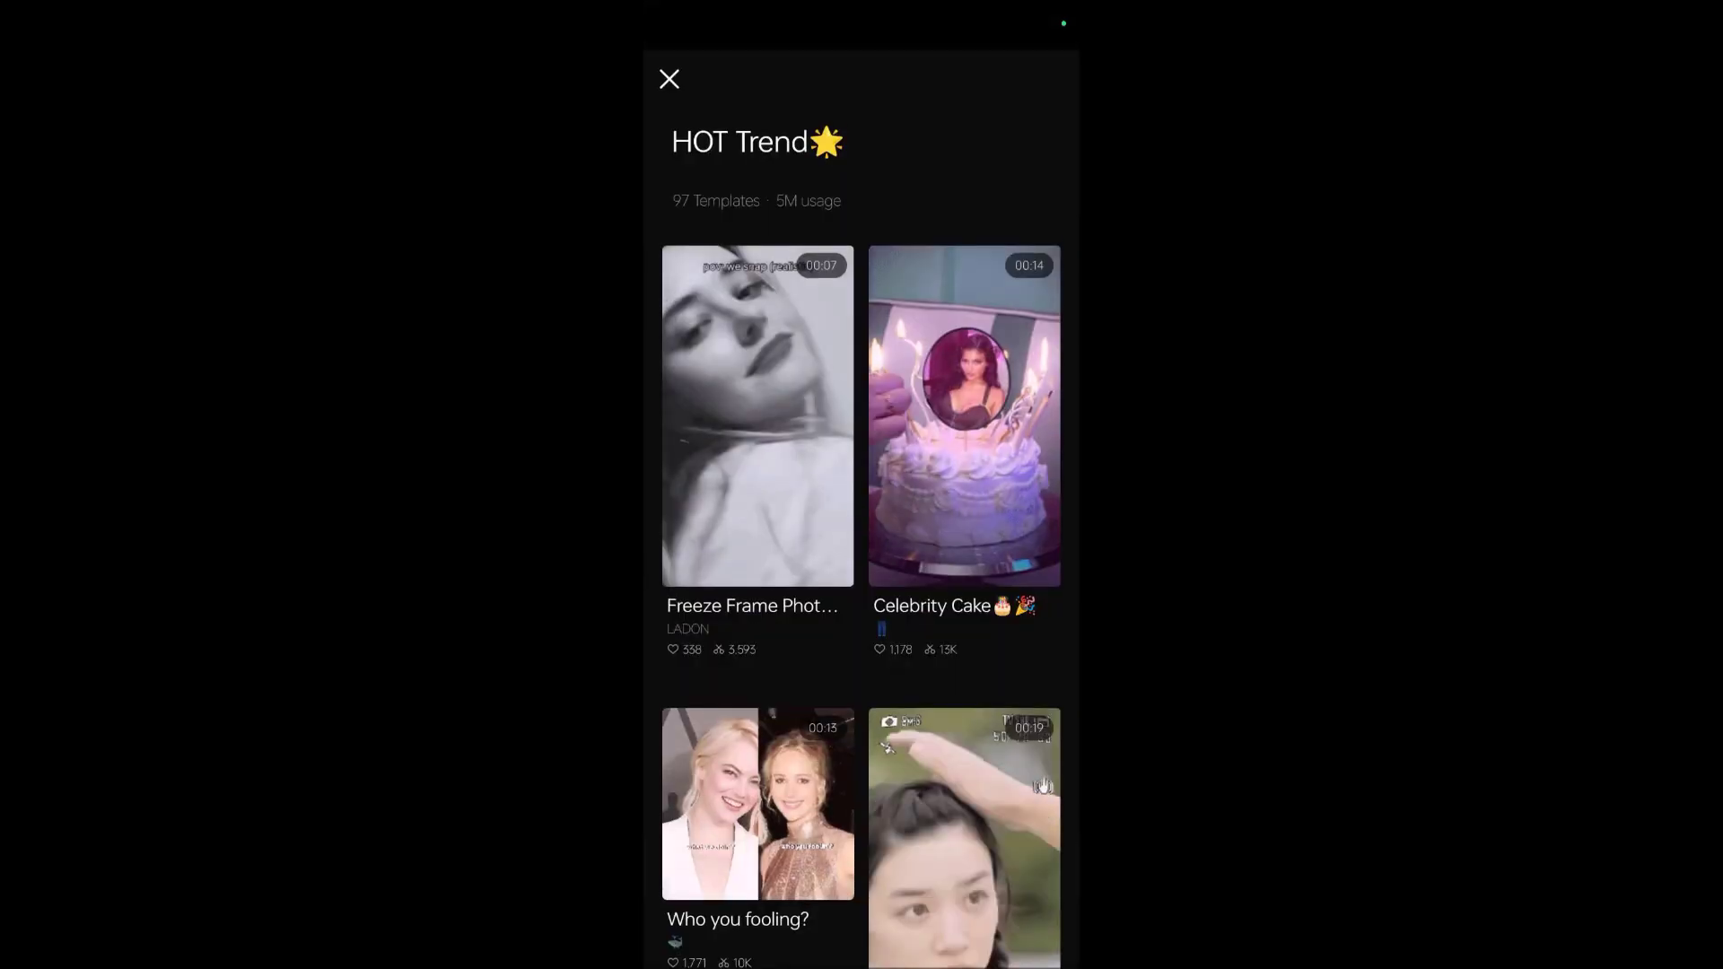
scroll(861, 538, down, 2)
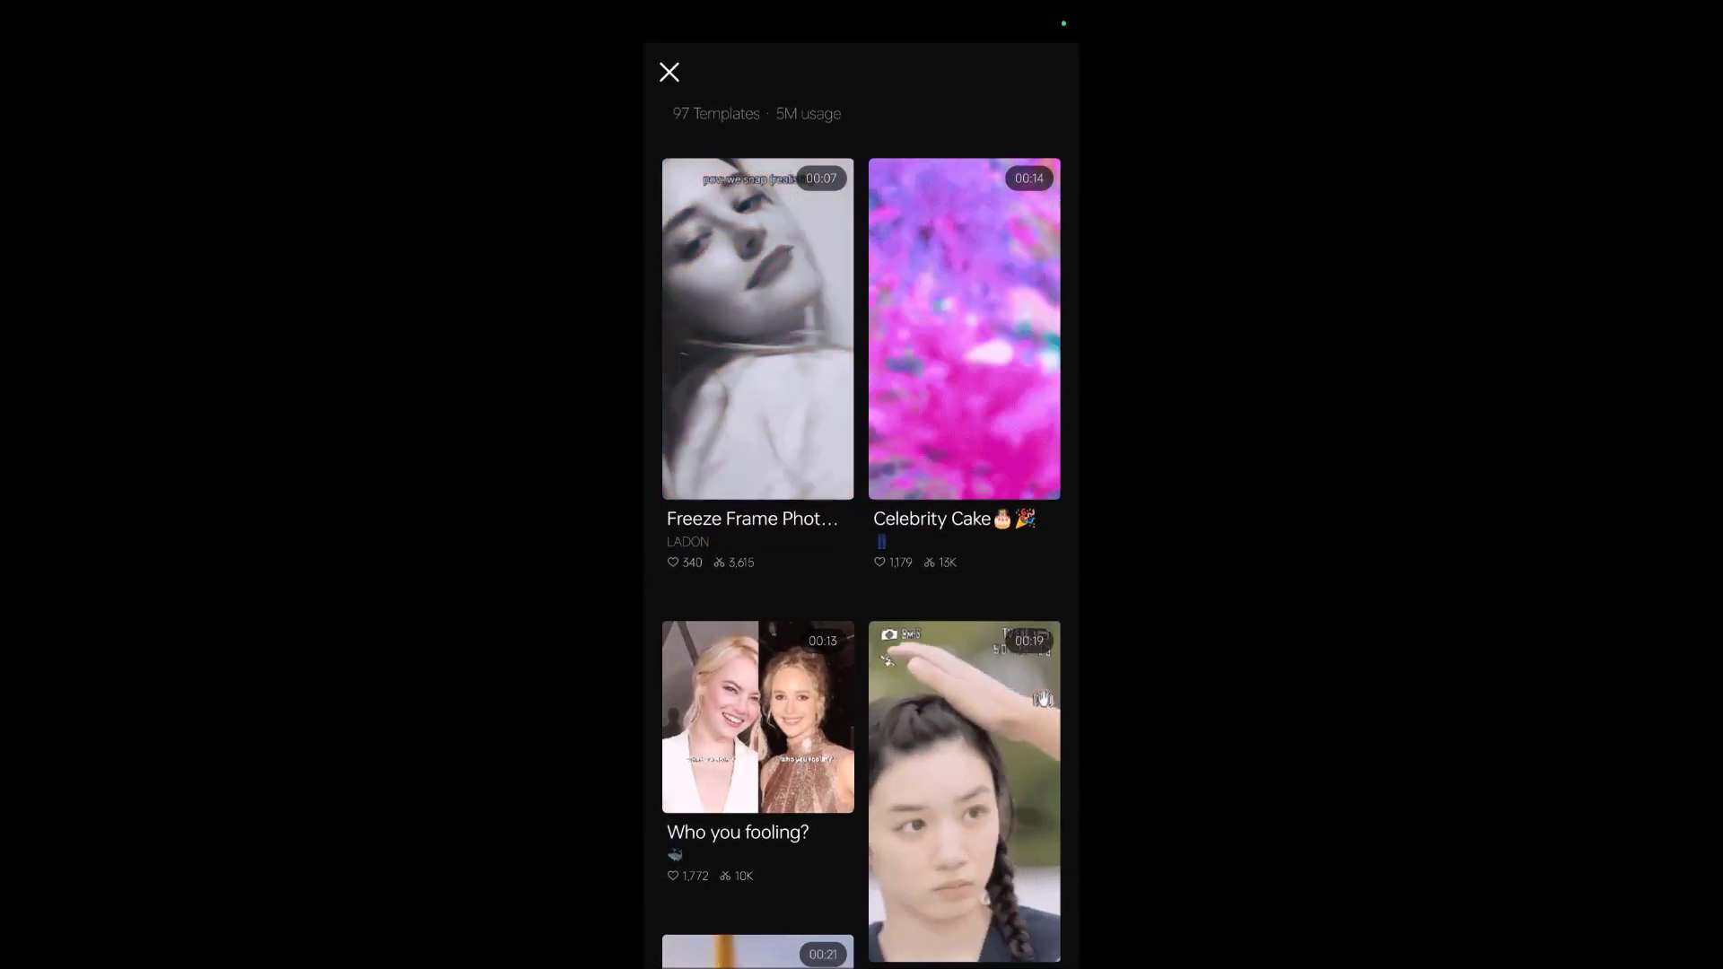
scroll(861, 538, up, 2)
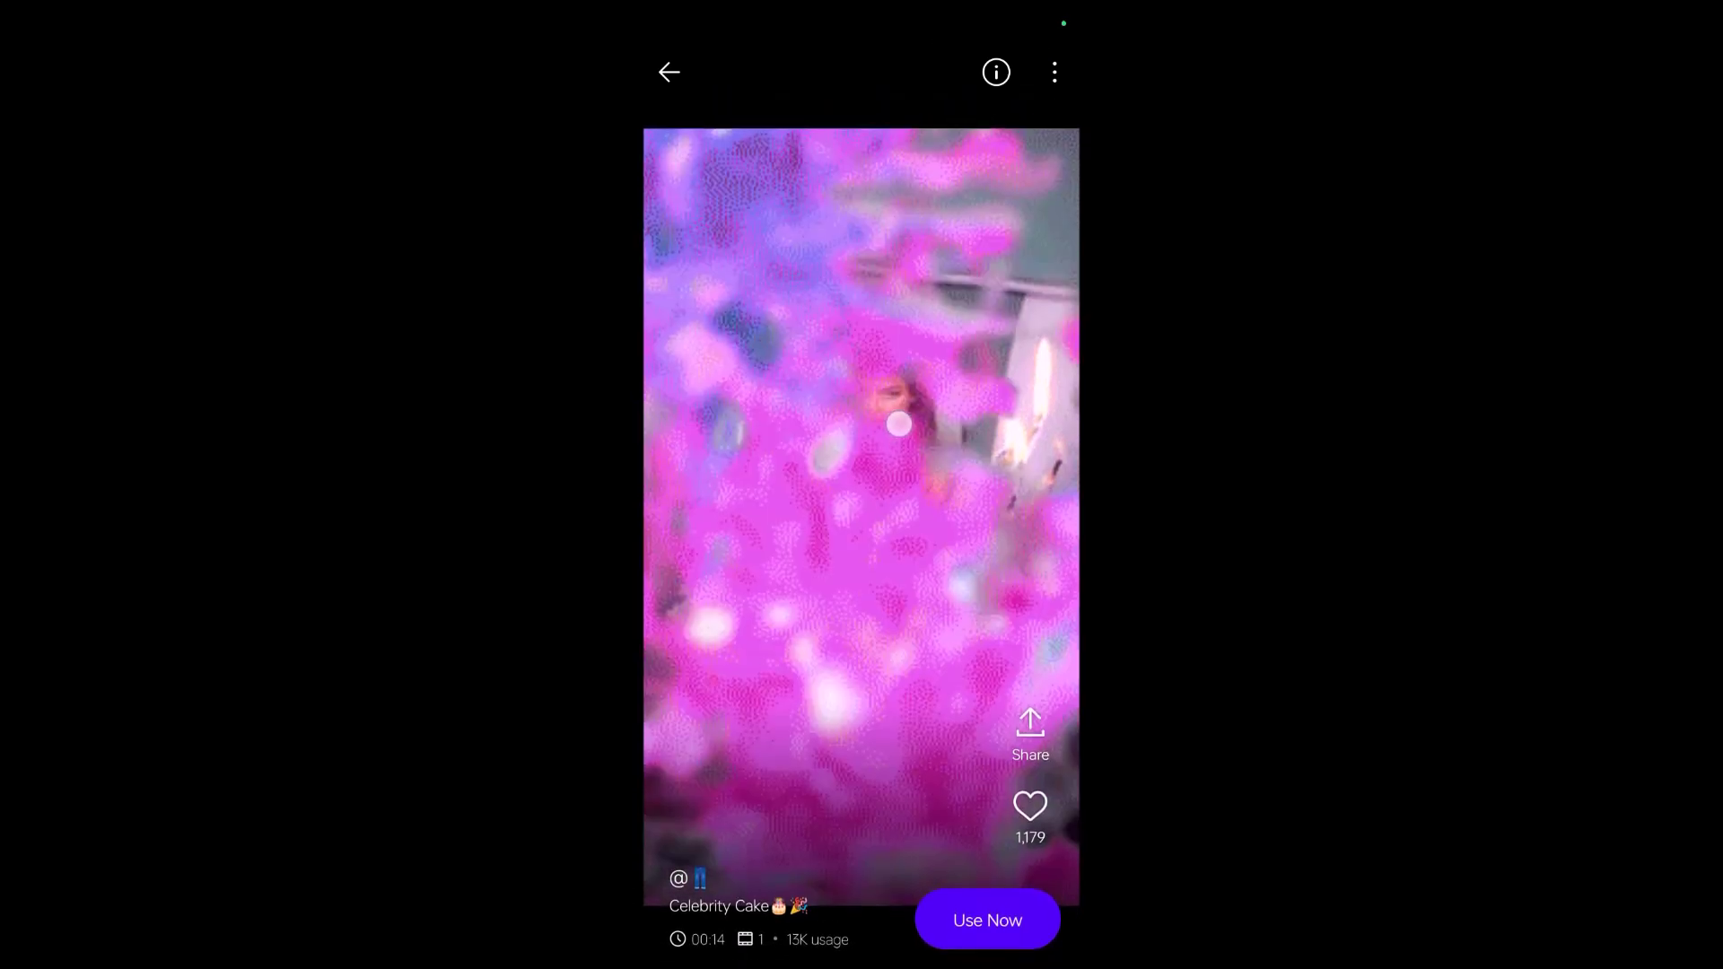
drag(899, 394, 900, 717)
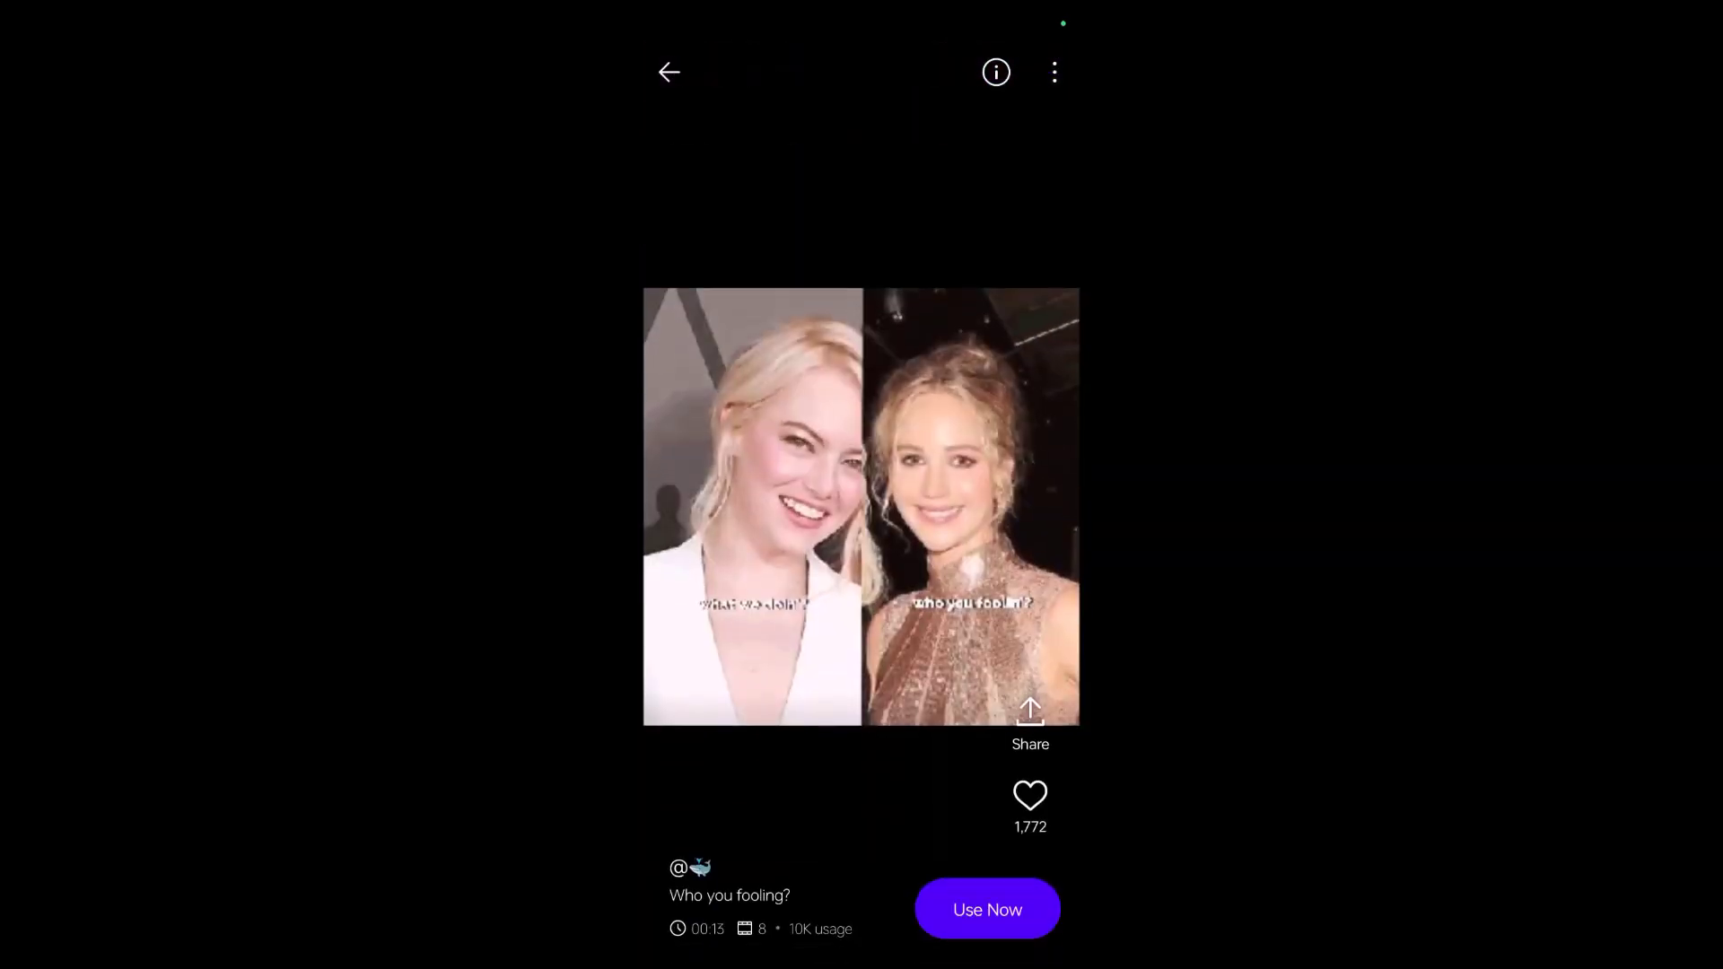
drag(949, 897, 949, 665)
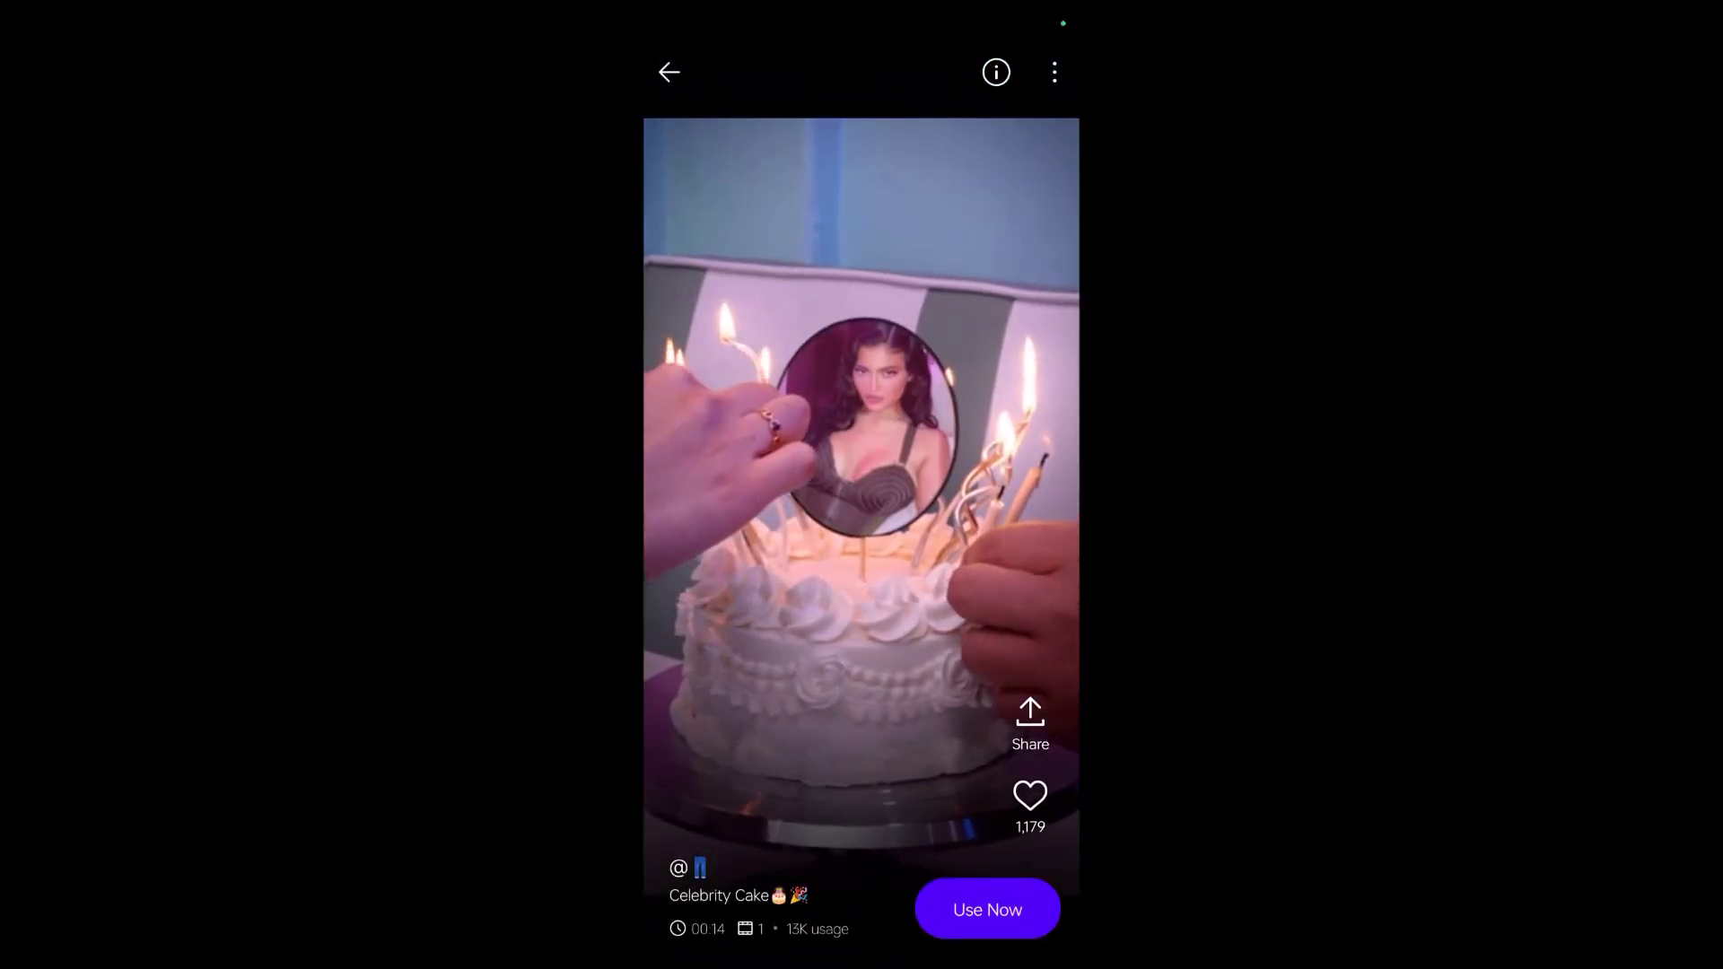
Step: Start a Celebrity Cake project using the Images-tab photo of the man in the teal shirt
click(987, 909)
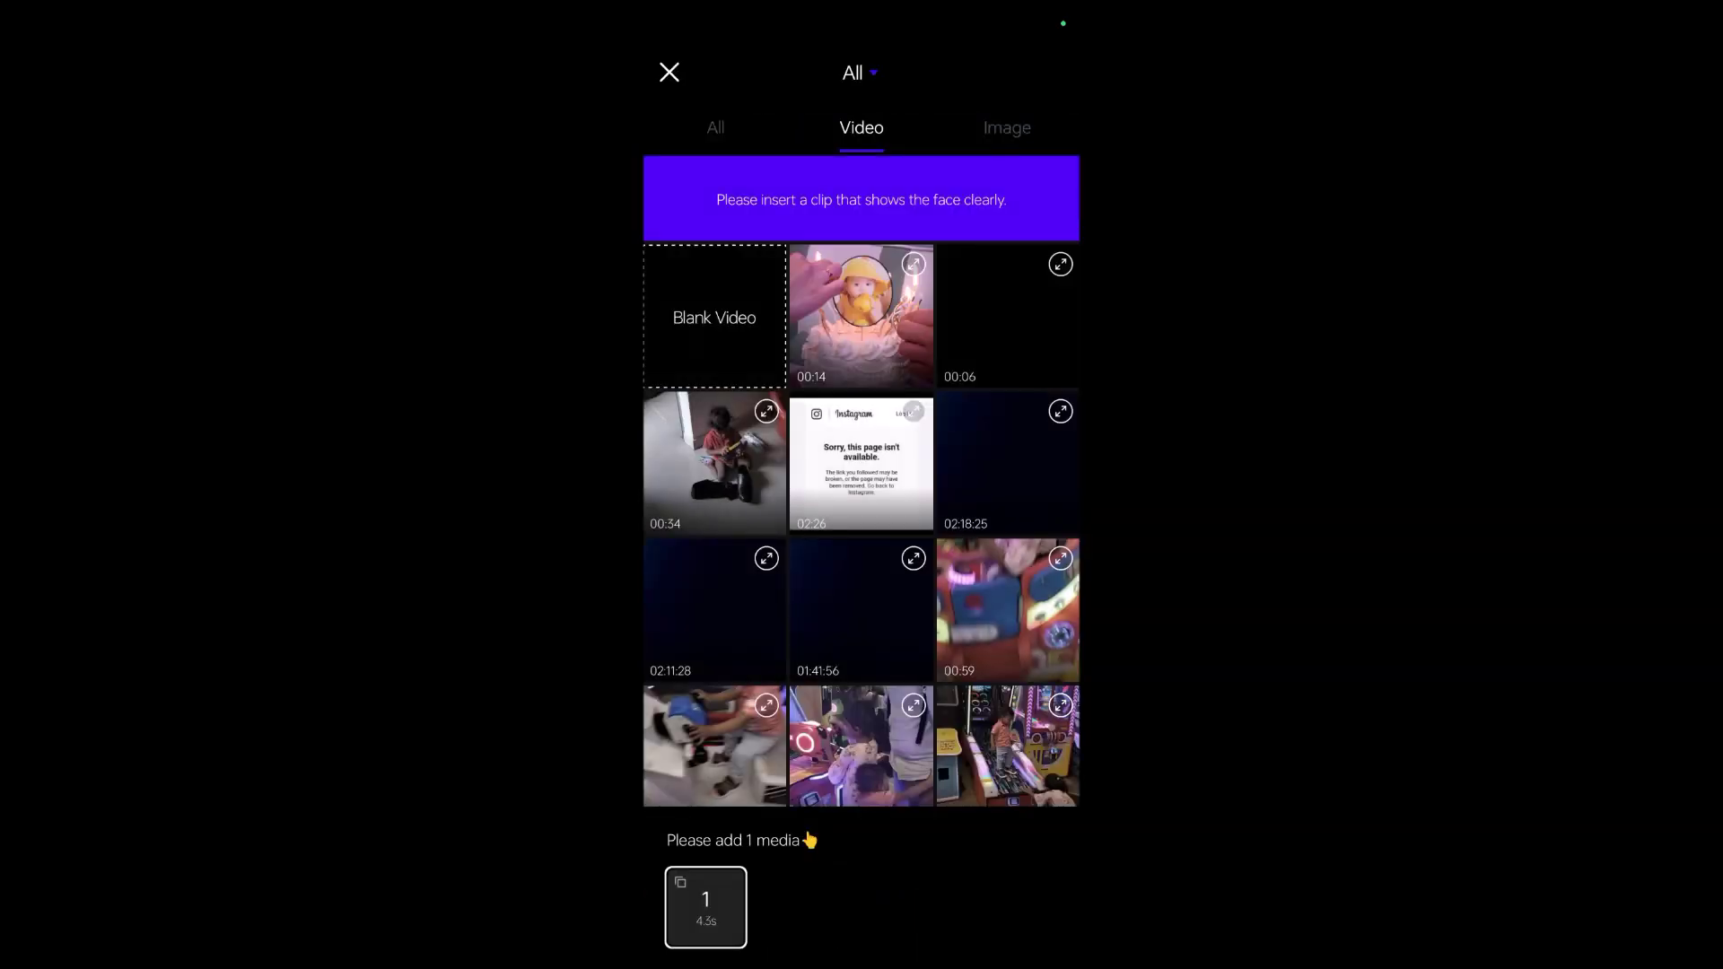
click(1006, 122)
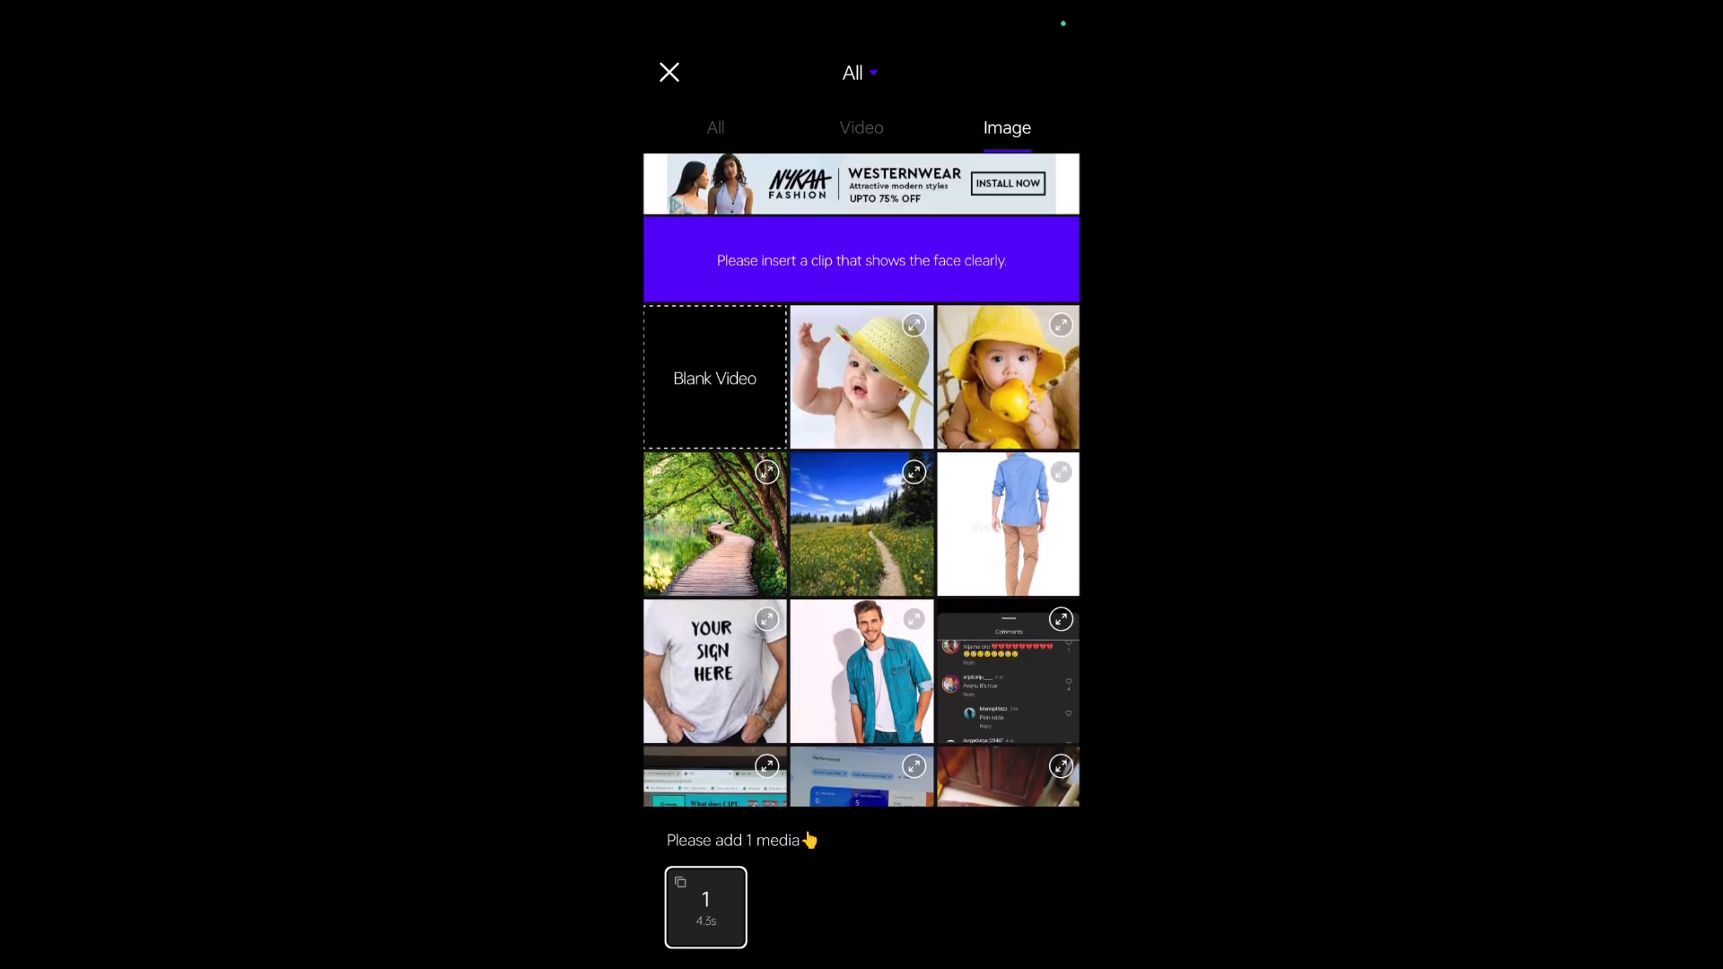
click(875, 660)
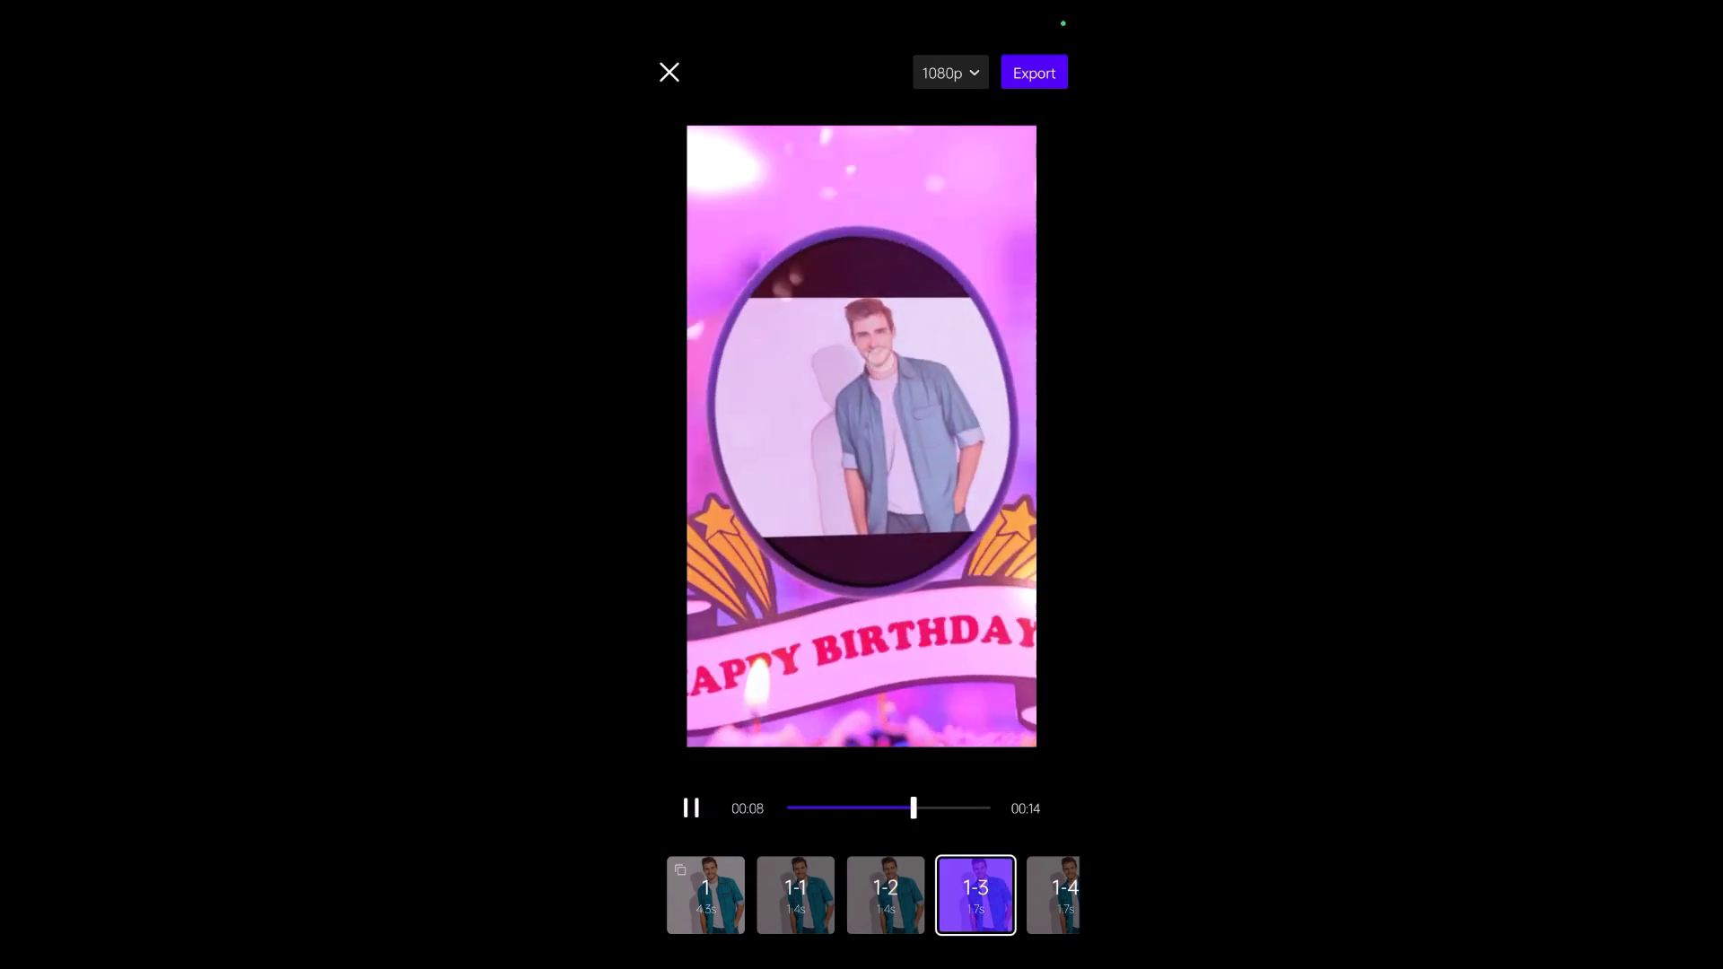
Step: Pause the preview, scroll the clip strip back to the start and select clip 1
click(691, 807)
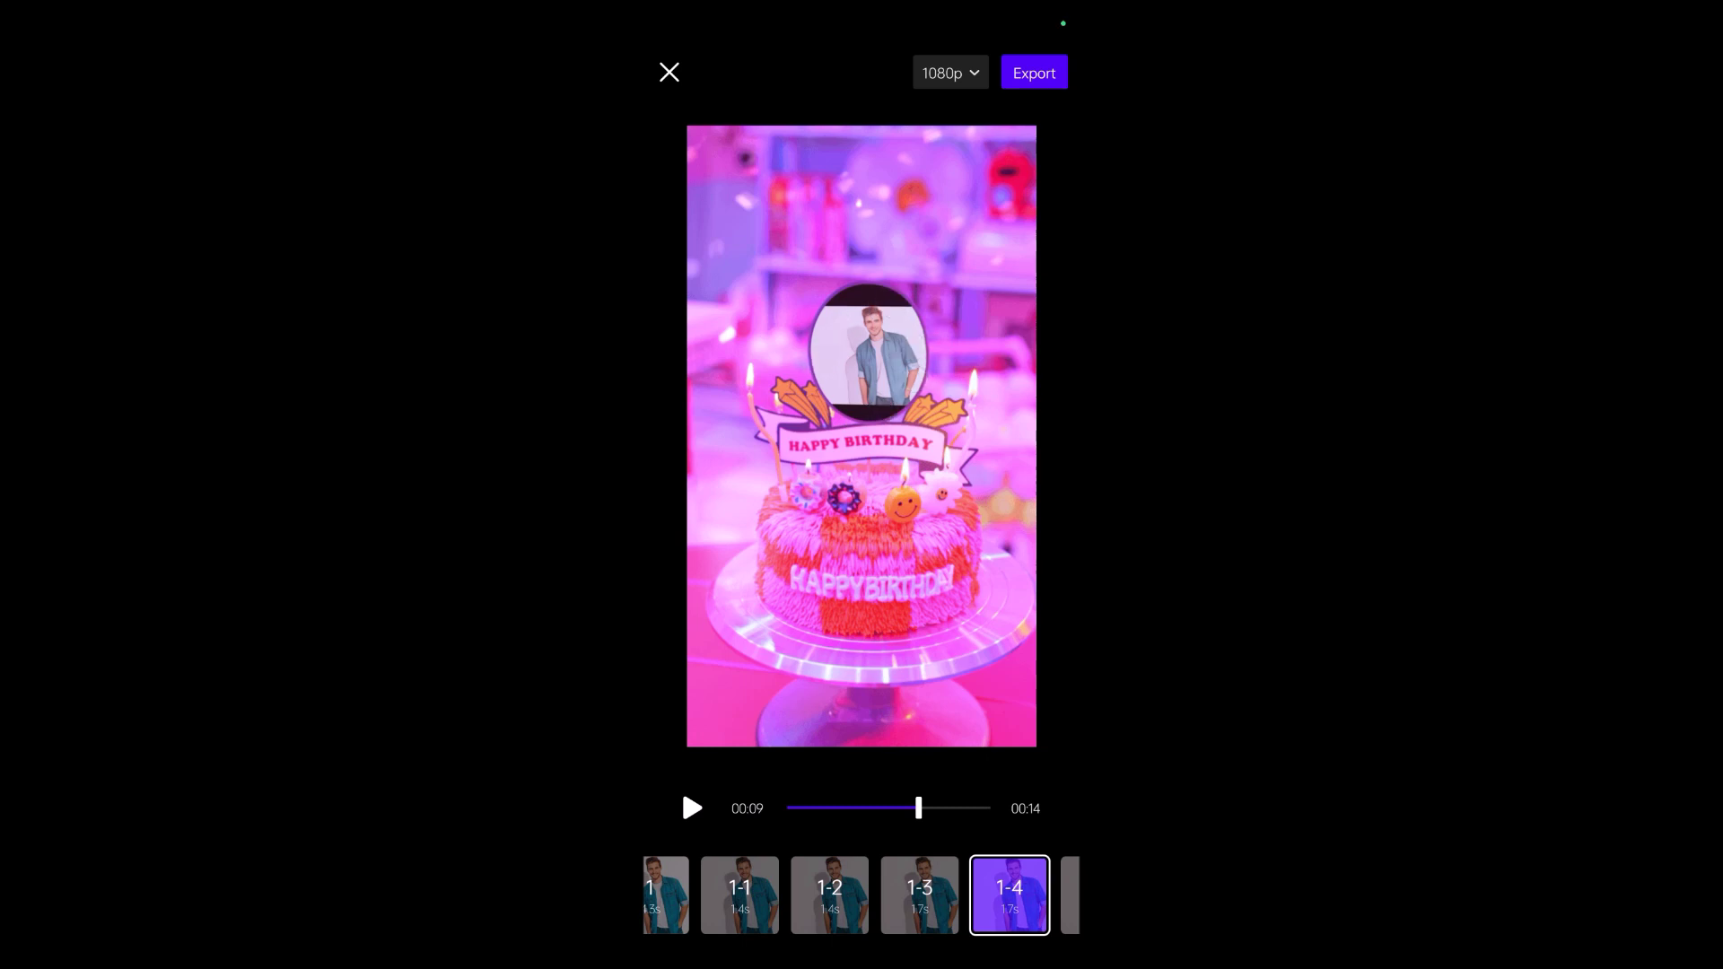
scroll(862, 895, left, 2)
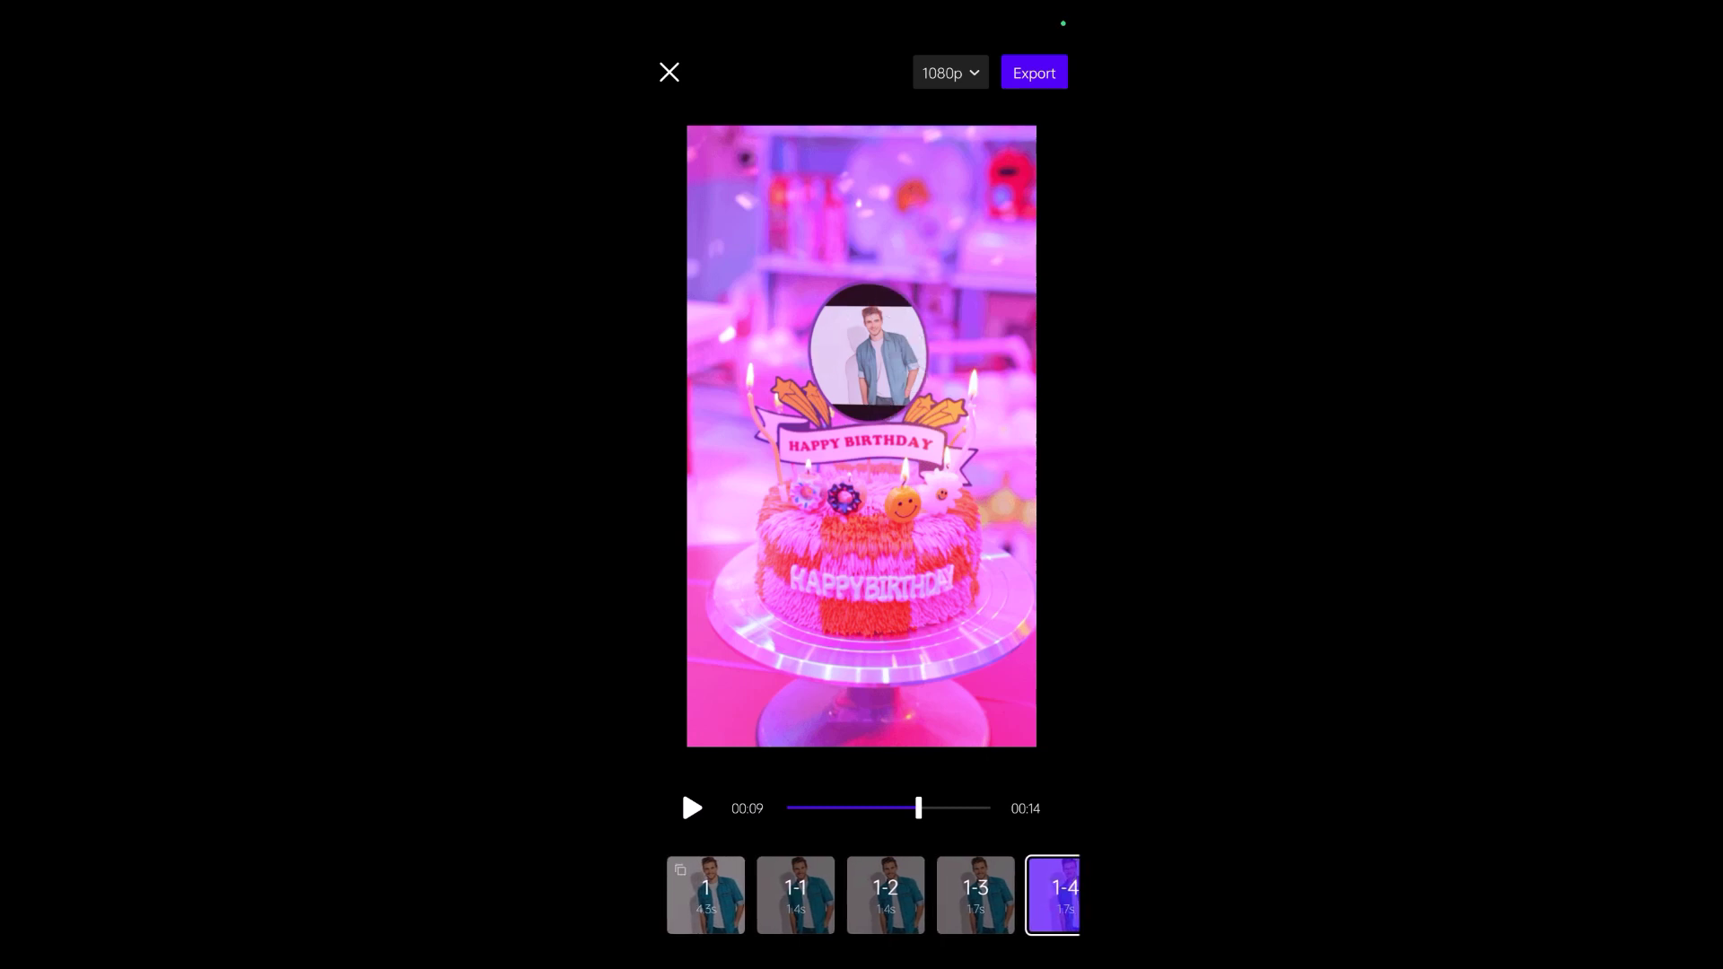
click(699, 877)
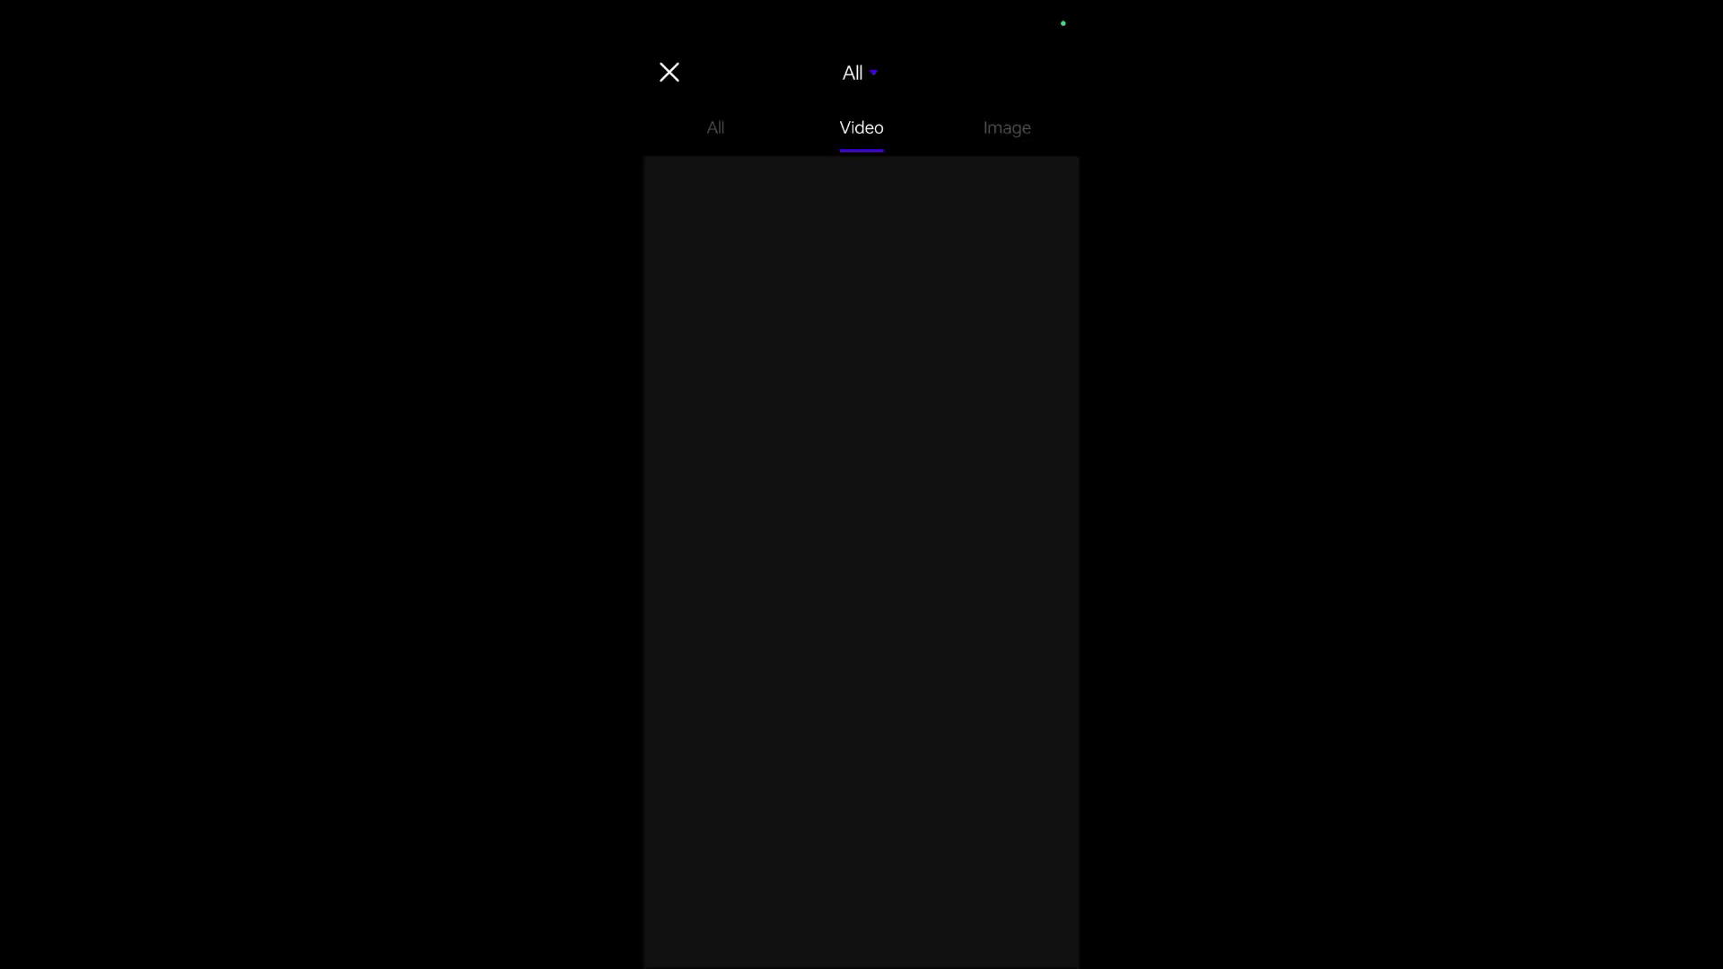
Step: Swap clip 1's photo for the baby in the yellow hat and export the 14-second video
click(1006, 128)
click(875, 646)
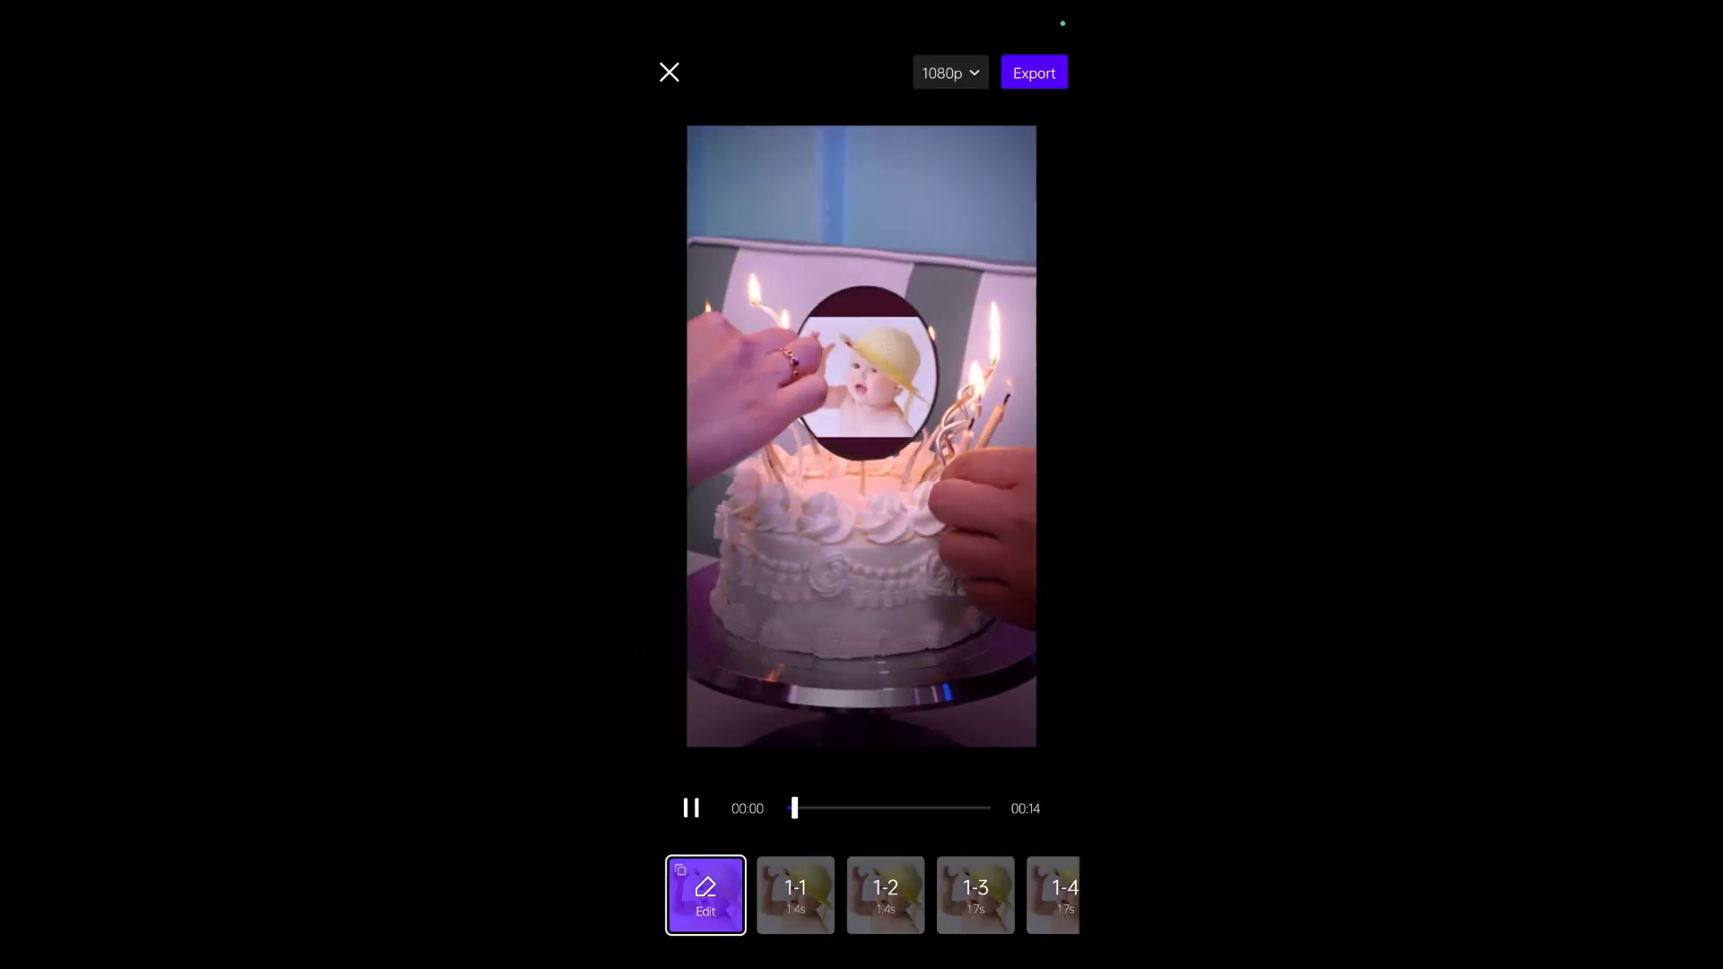
click(687, 801)
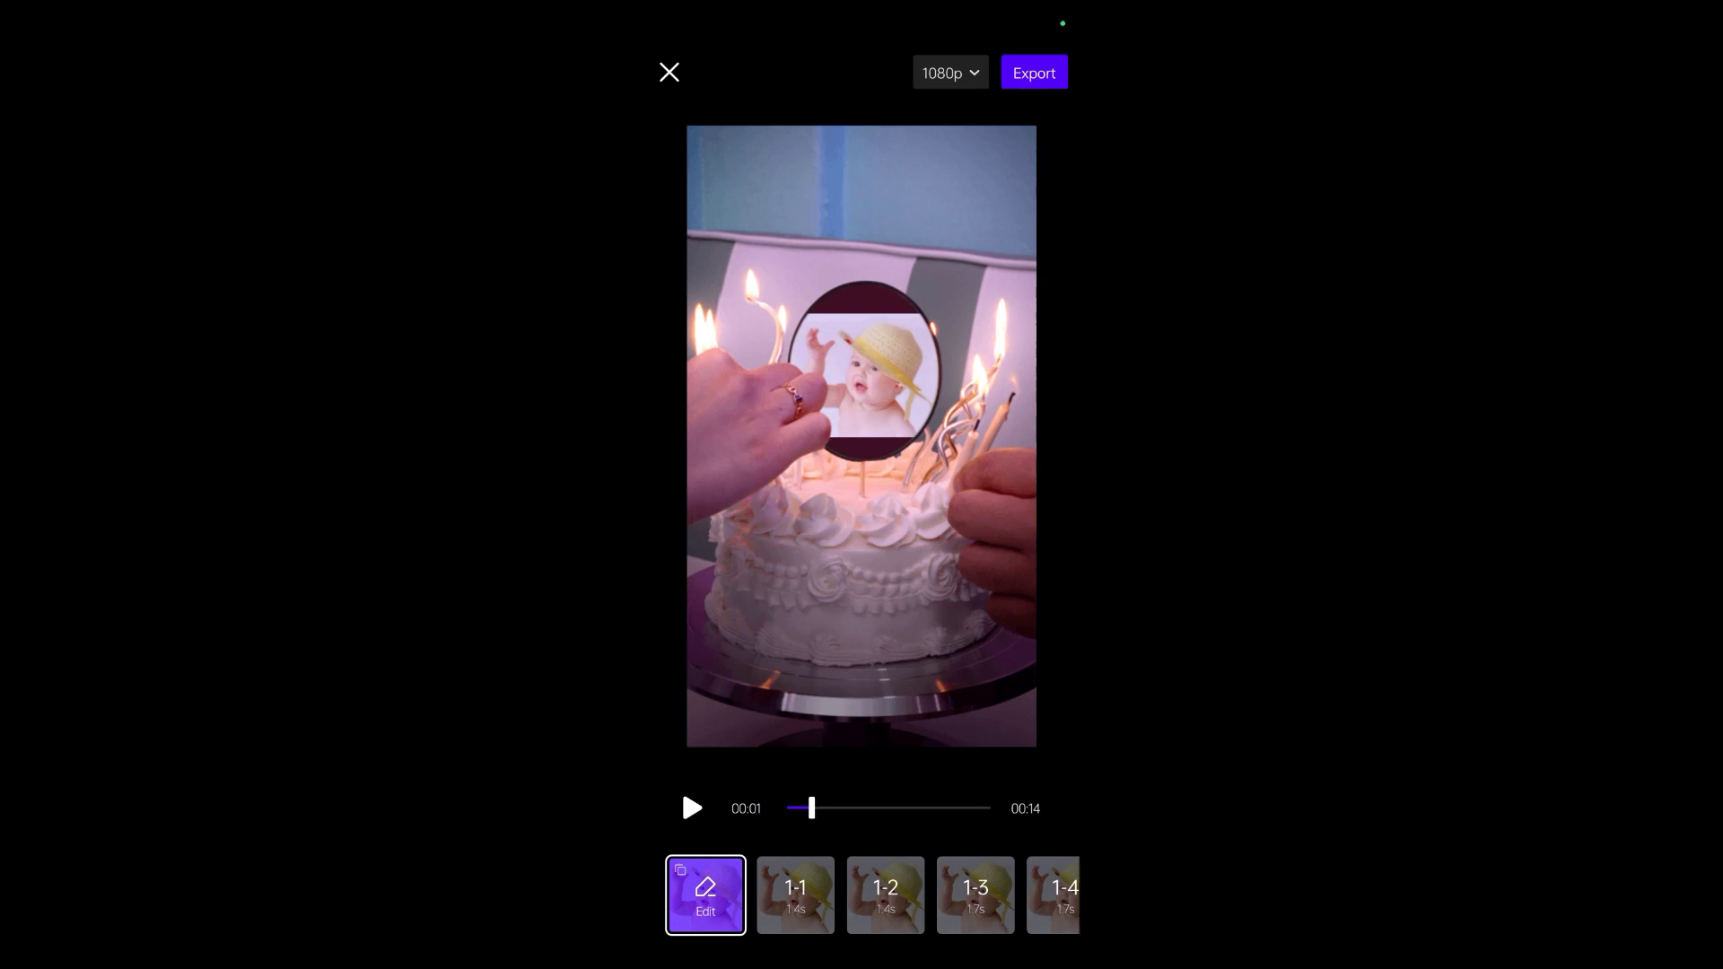
click(1040, 76)
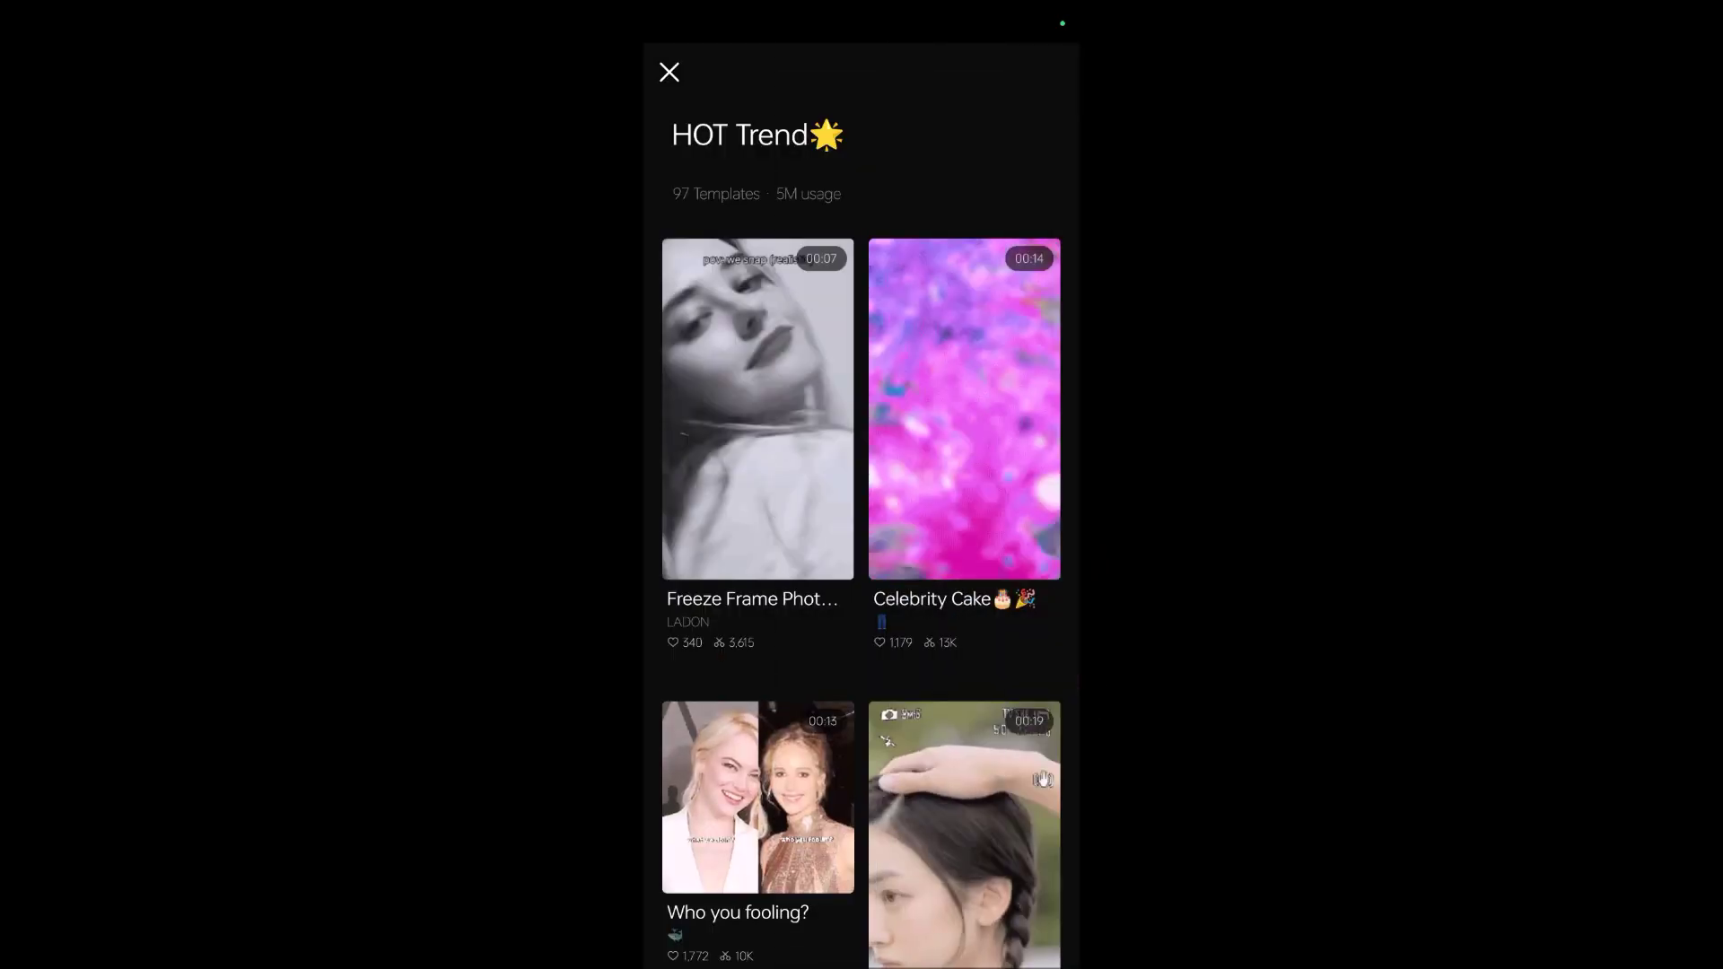
Step: Leave VITA, launch Instagram from the app drawer, load the cake video, then go home
drag(872, 951, 866, 583)
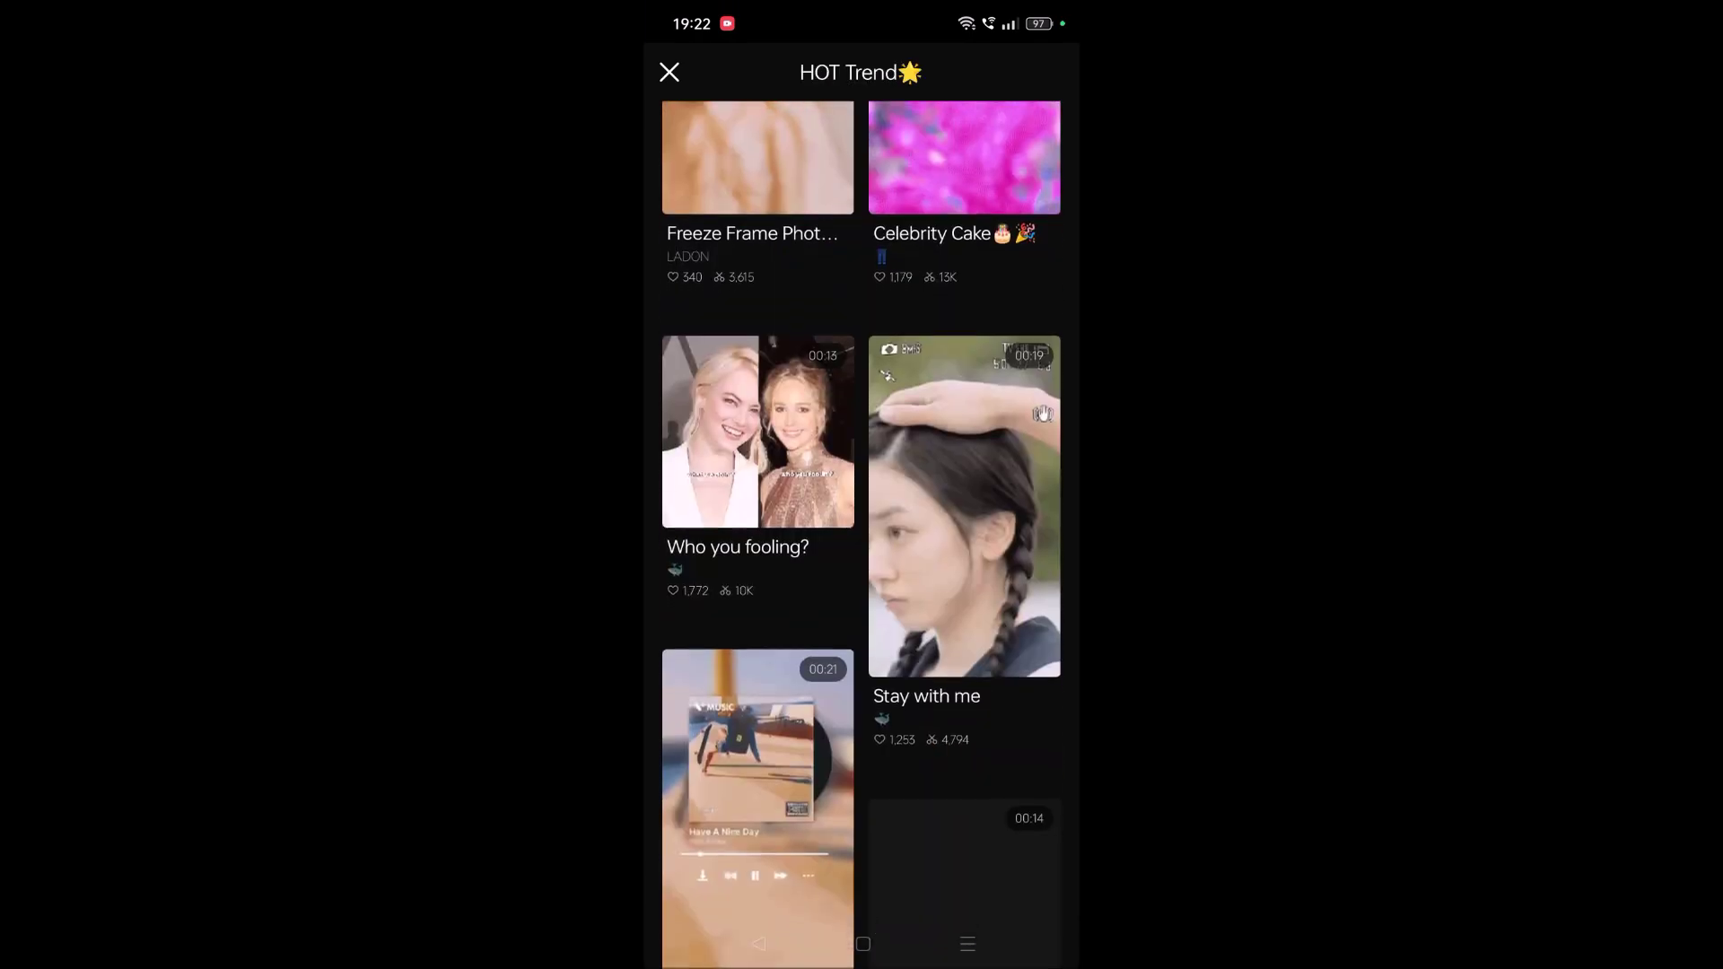
click(863, 943)
drag(950, 743, 946, 359)
drag(861, 718, 861, 404)
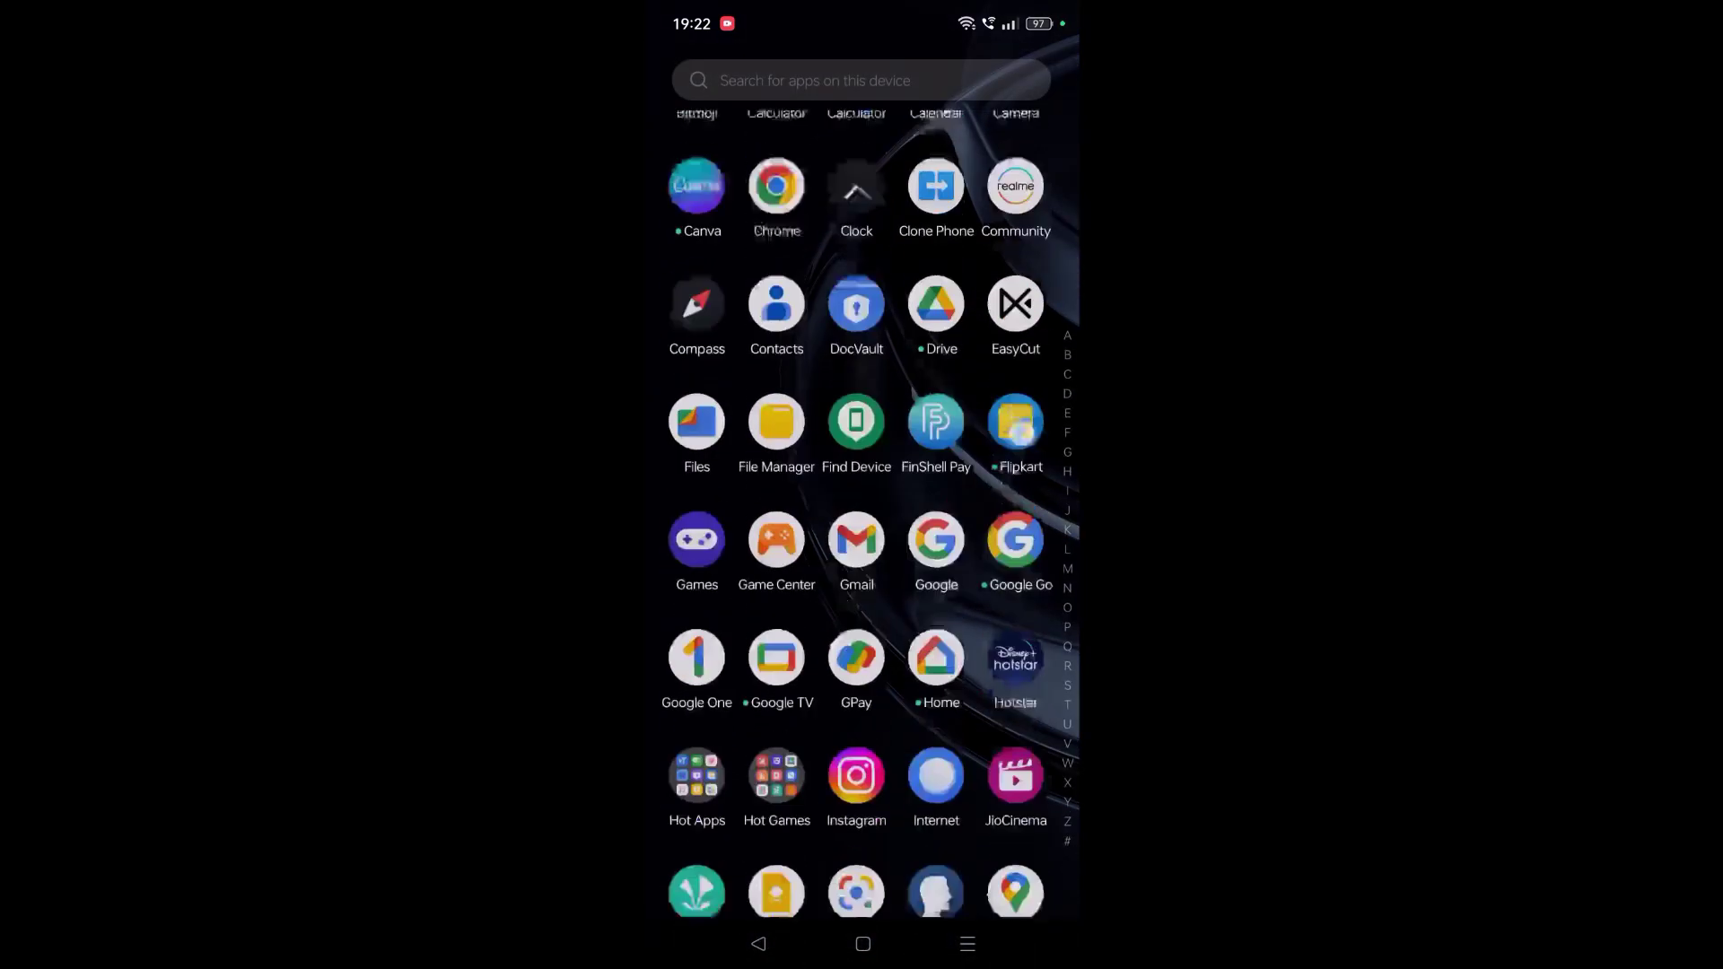
click(856, 481)
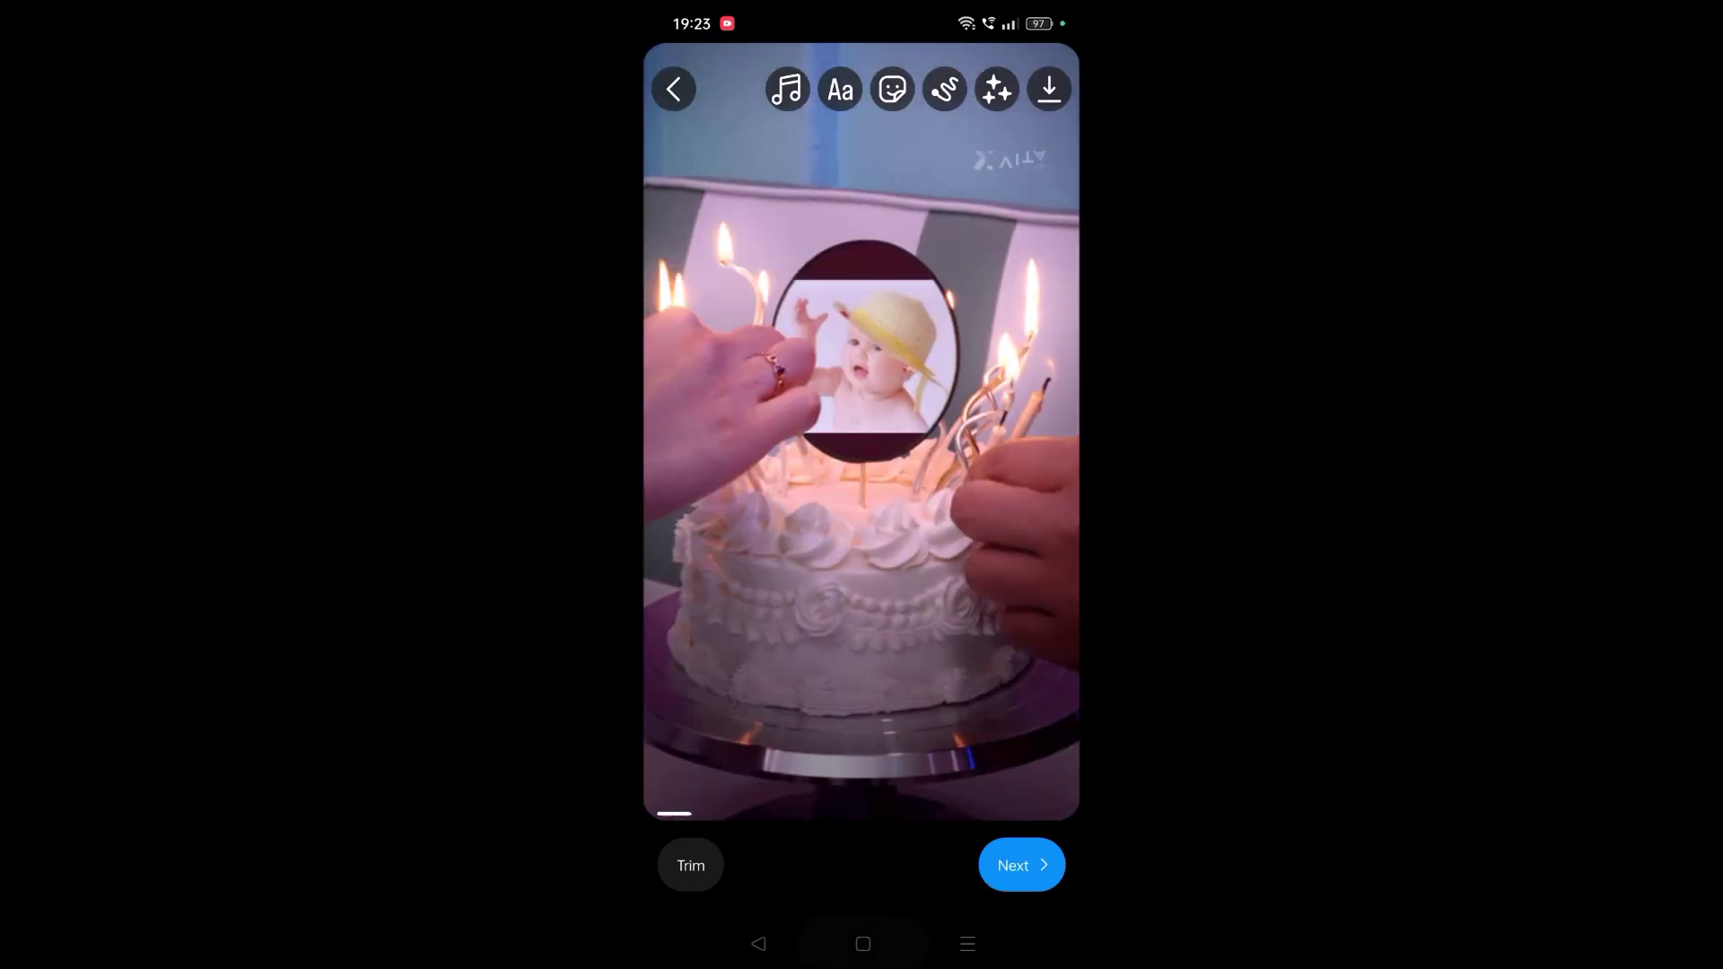
click(862, 943)
Step: Check File Manager's Movies > VITA folder for the two exported videos, then go home
drag(862, 717, 862, 314)
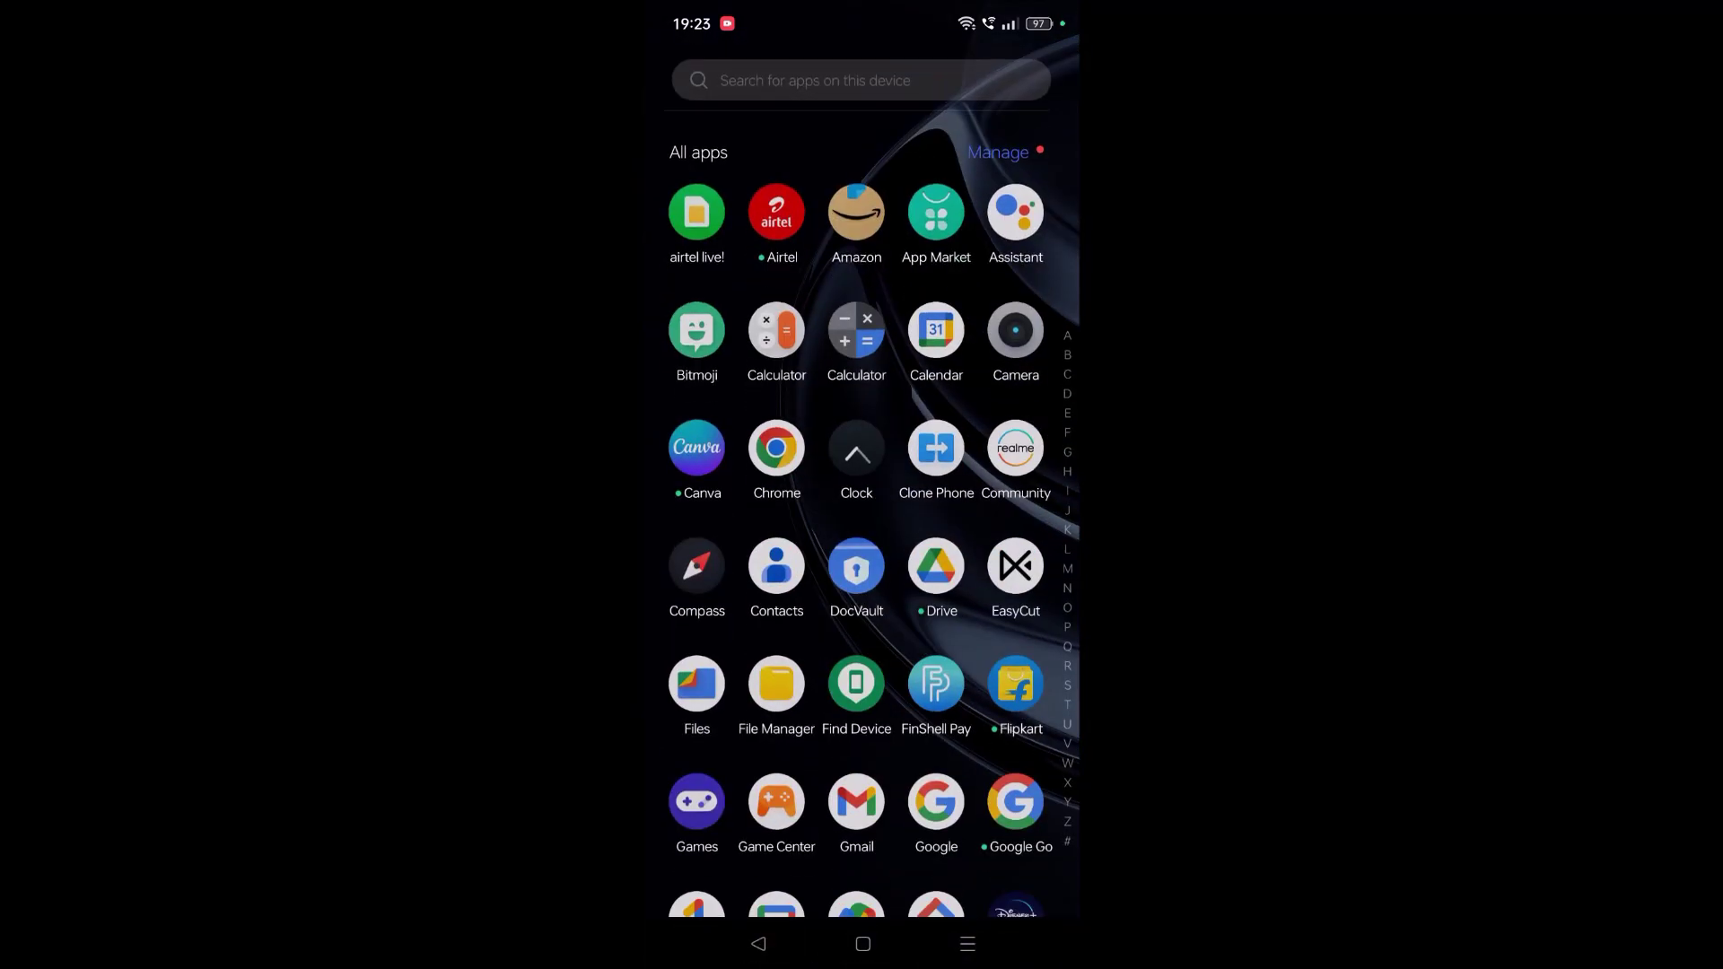
scroll(861, 538, down, 2)
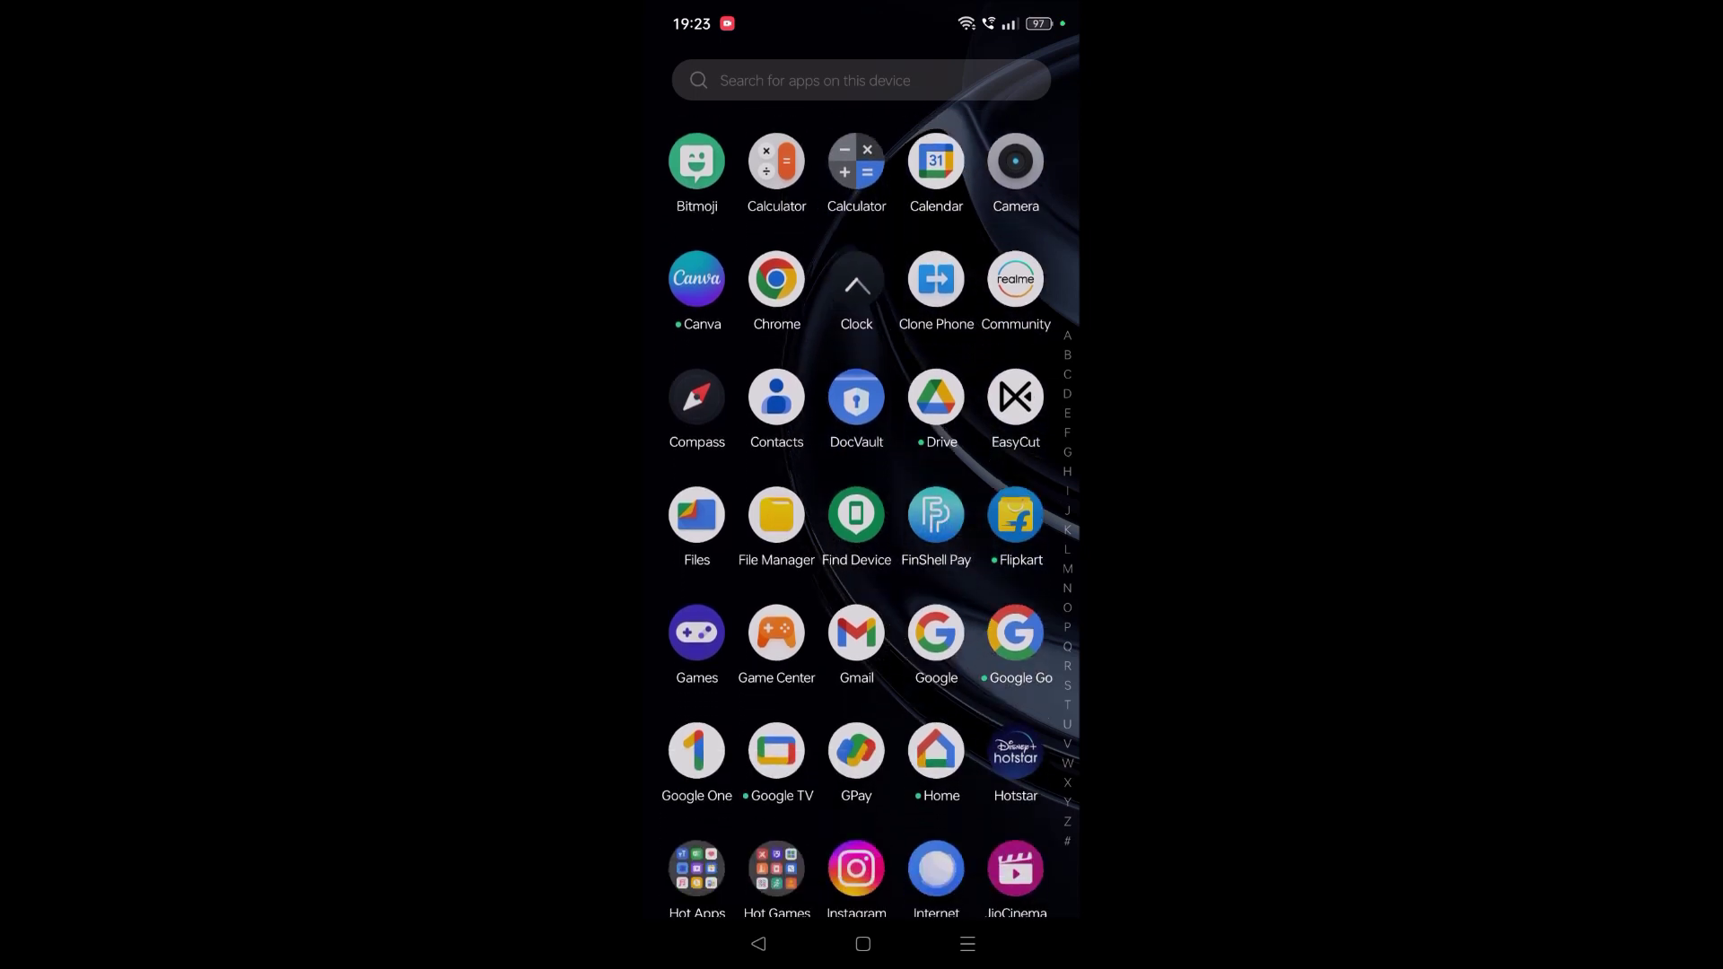
click(776, 514)
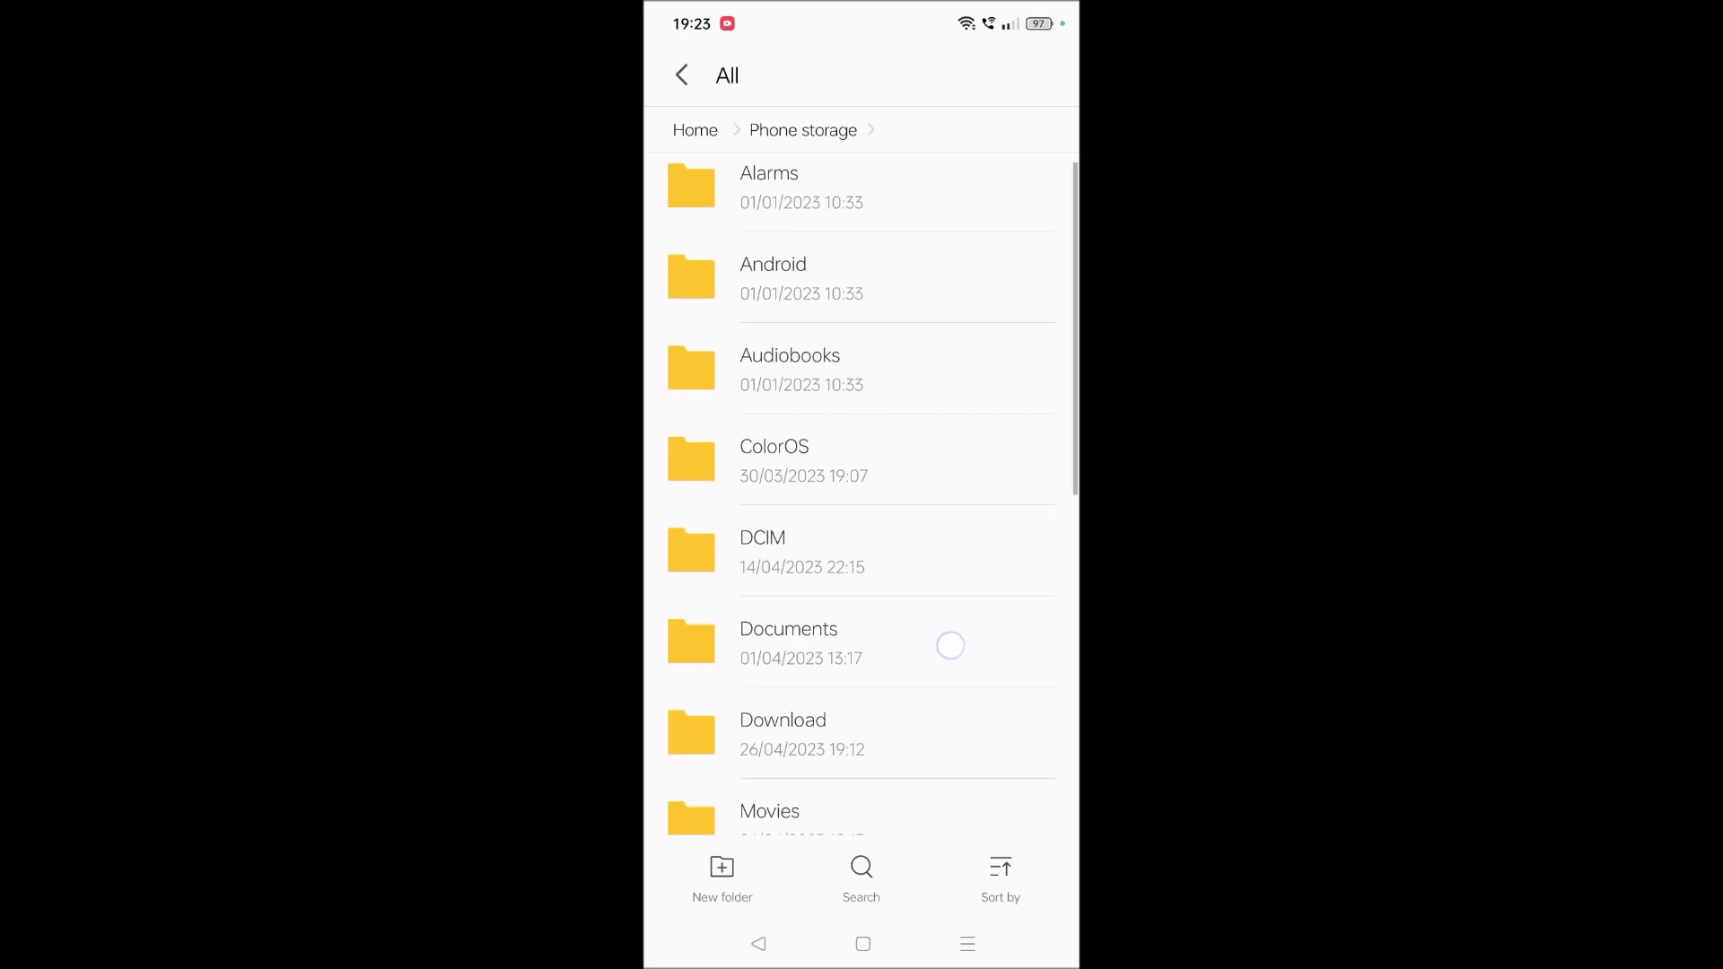
drag(950, 643, 977, 419)
click(916, 576)
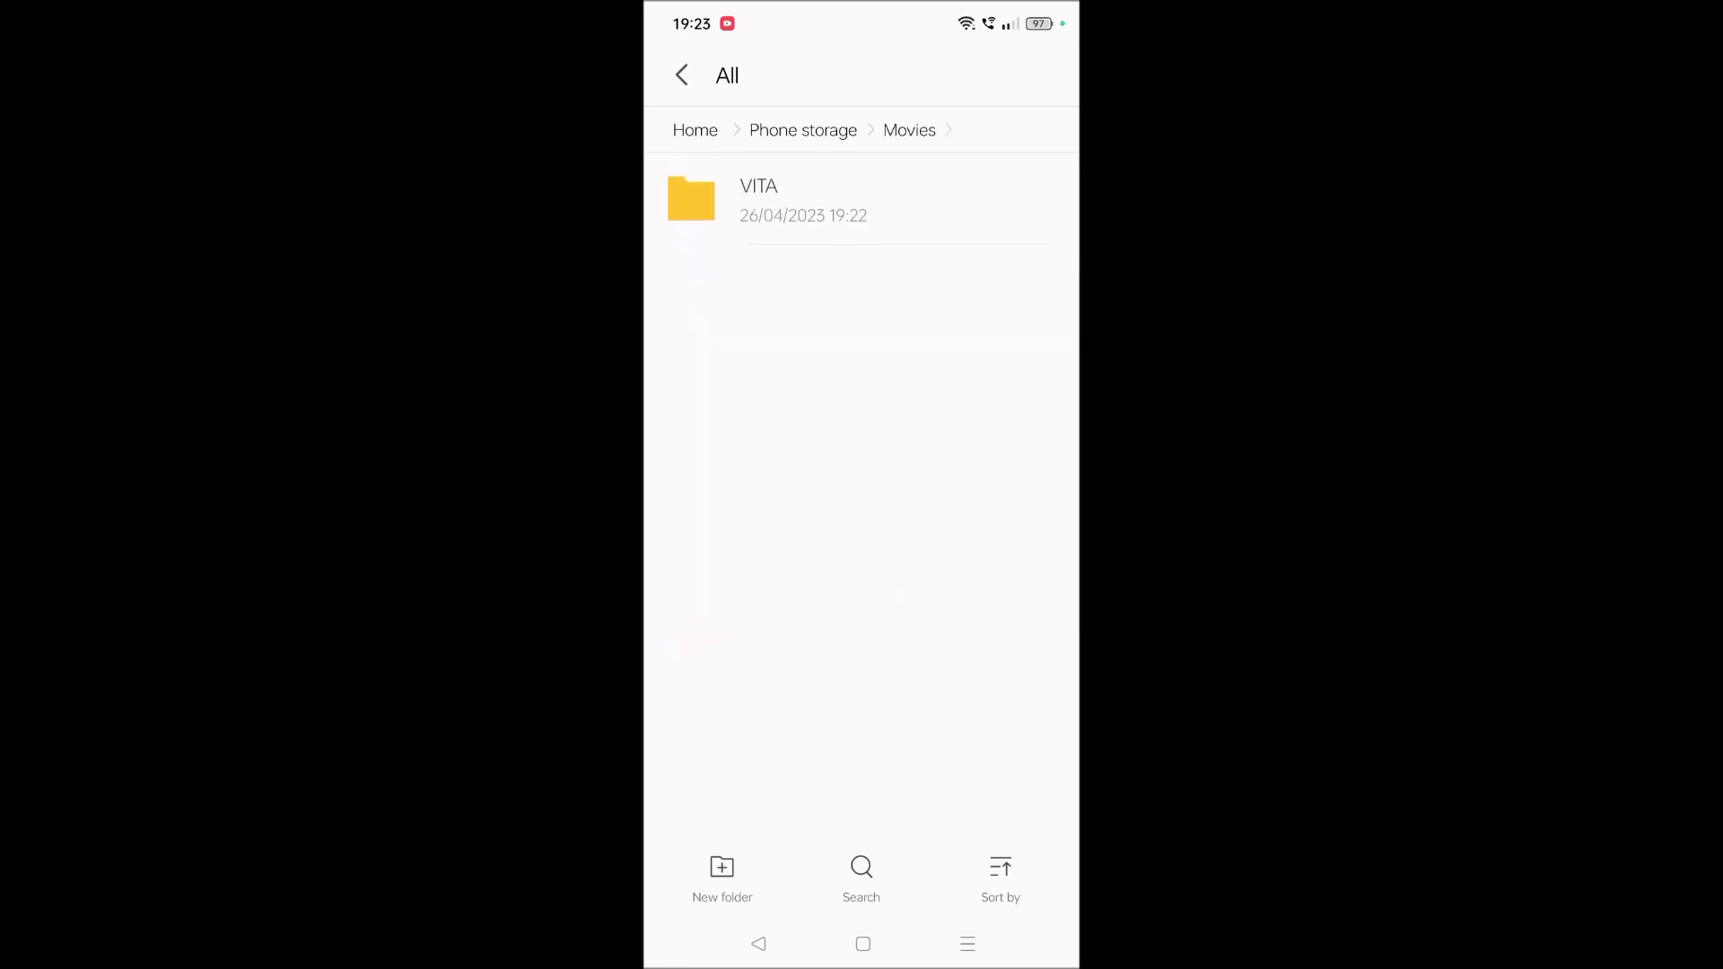
click(803, 199)
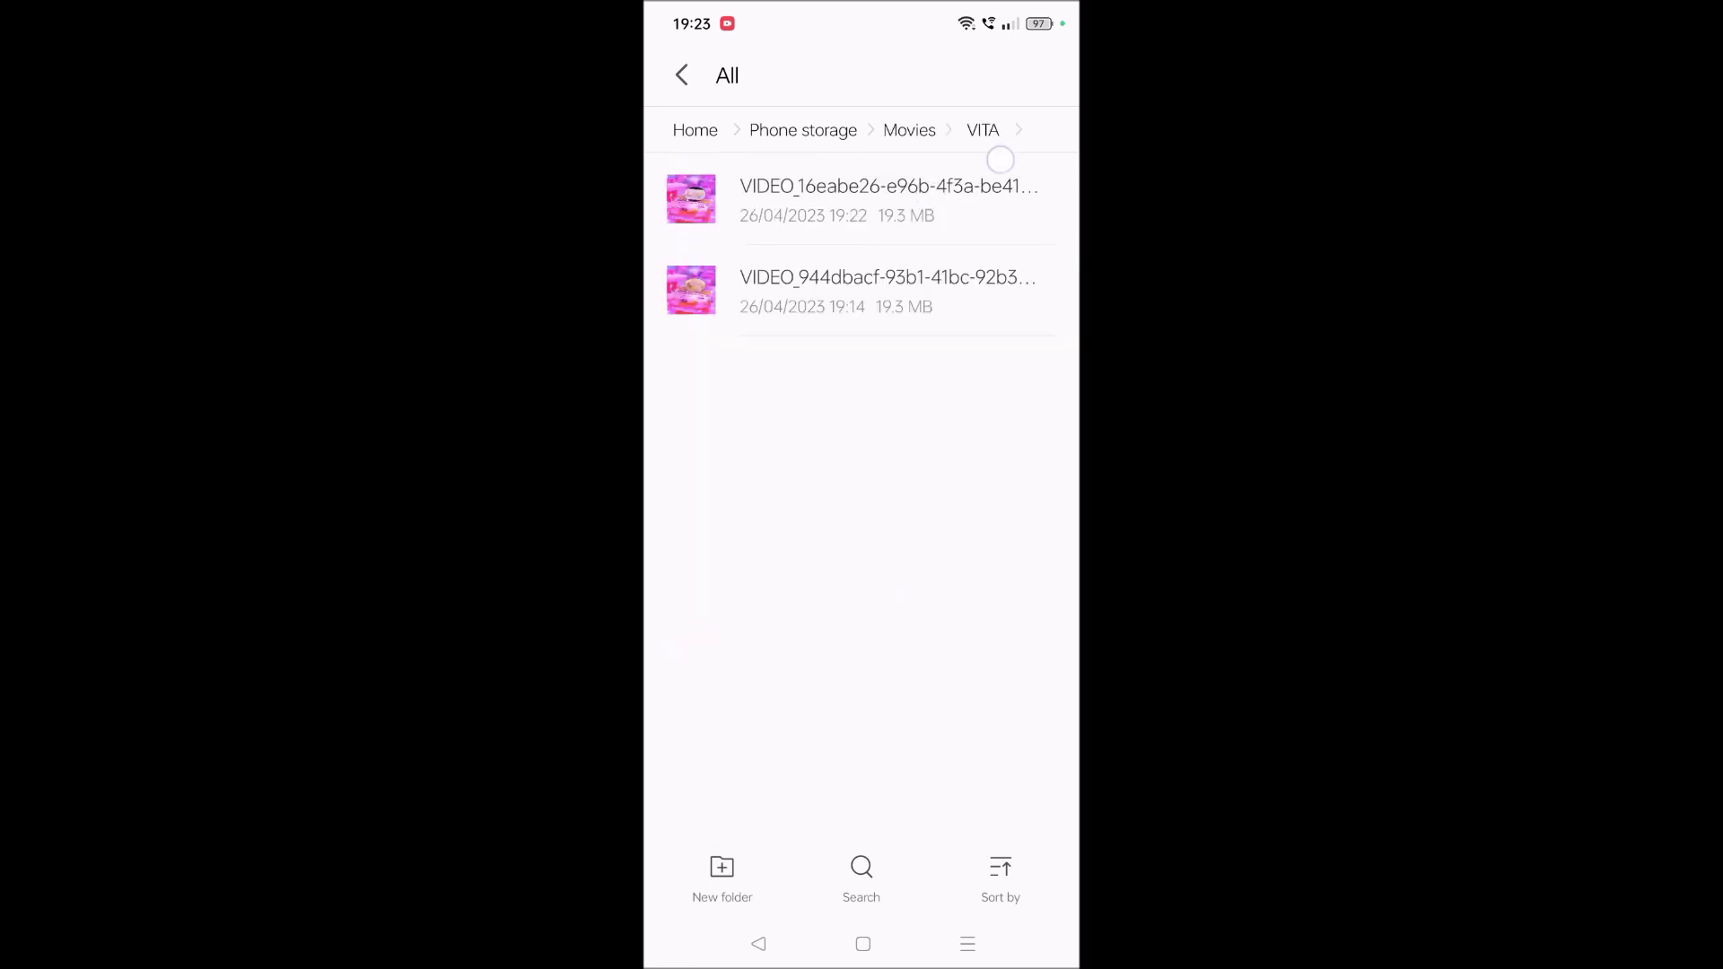
click(862, 943)
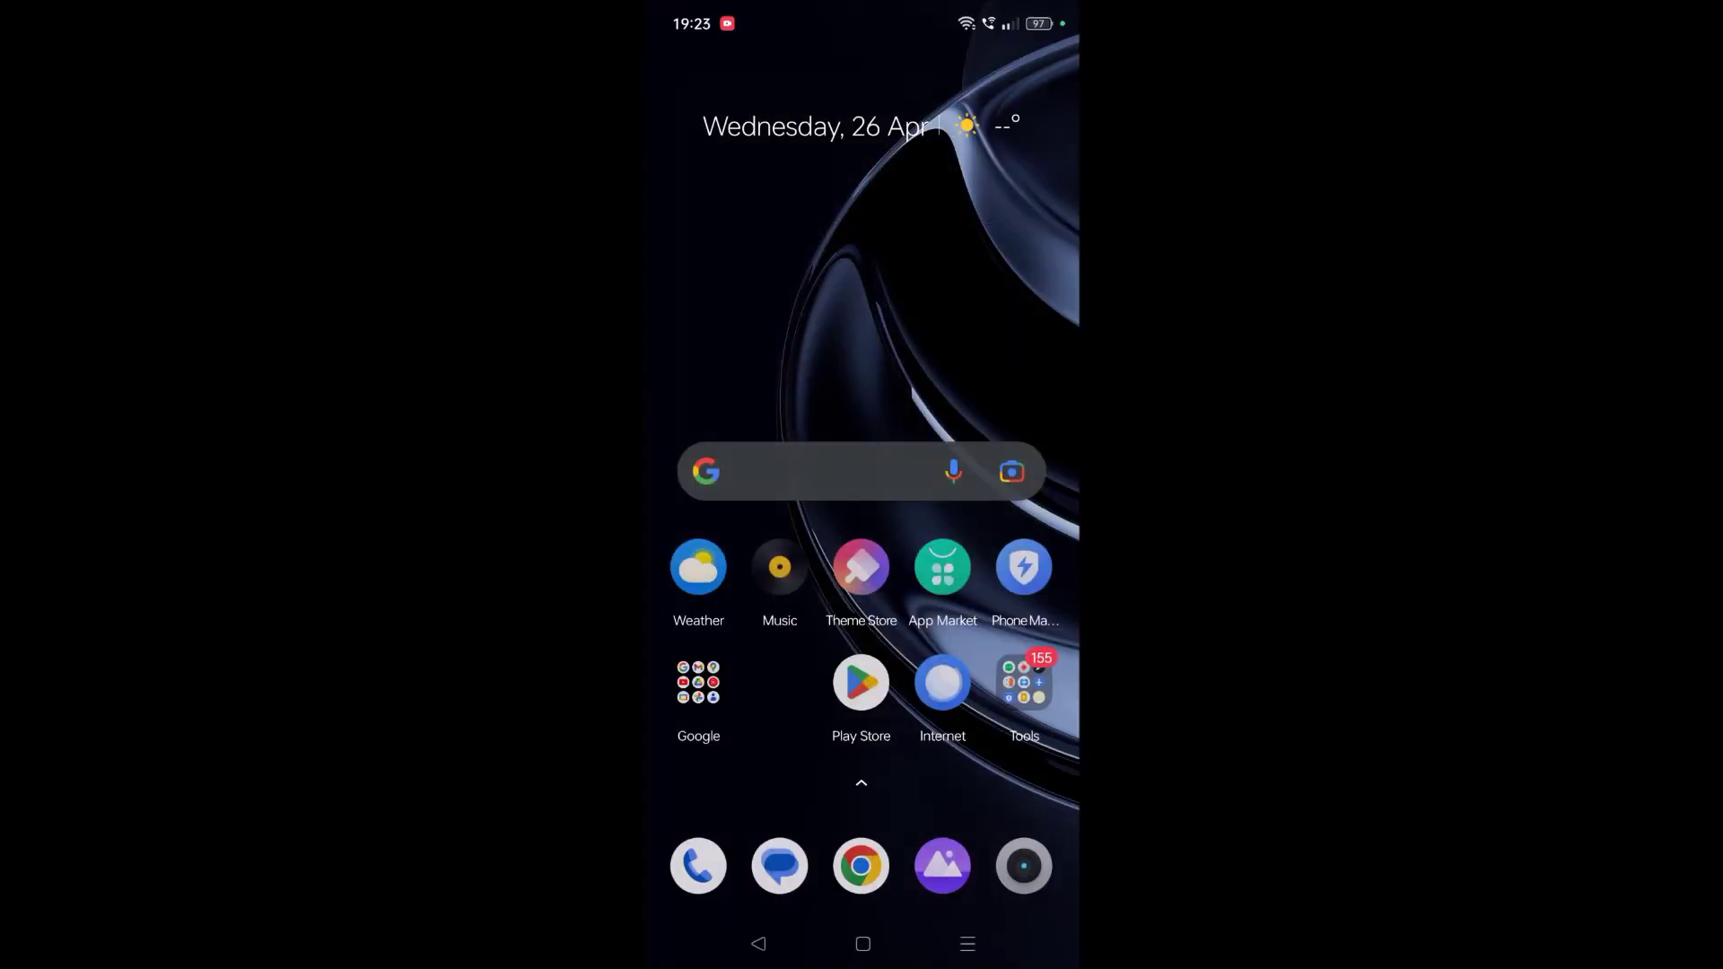